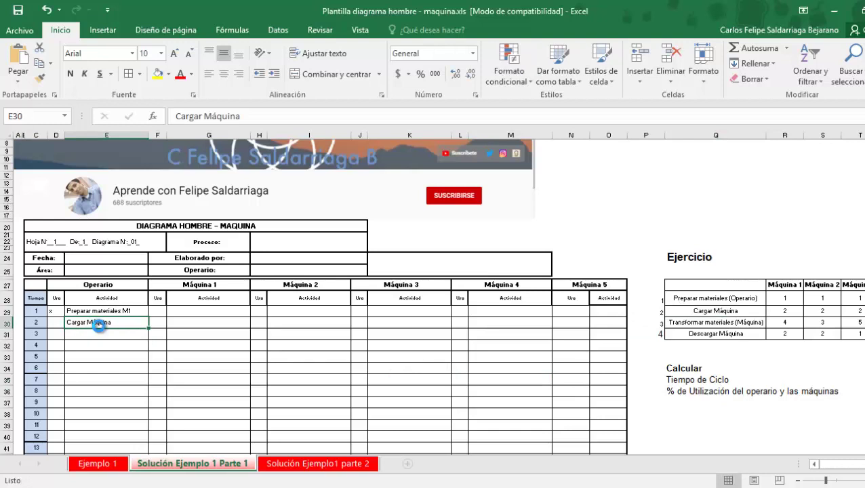
- Copy the operator's "Cargar Máquina" activity at time 2 into the Máquina 1 activity cell of the same row
key(ctrl+c)
key(Right)
key(Right)
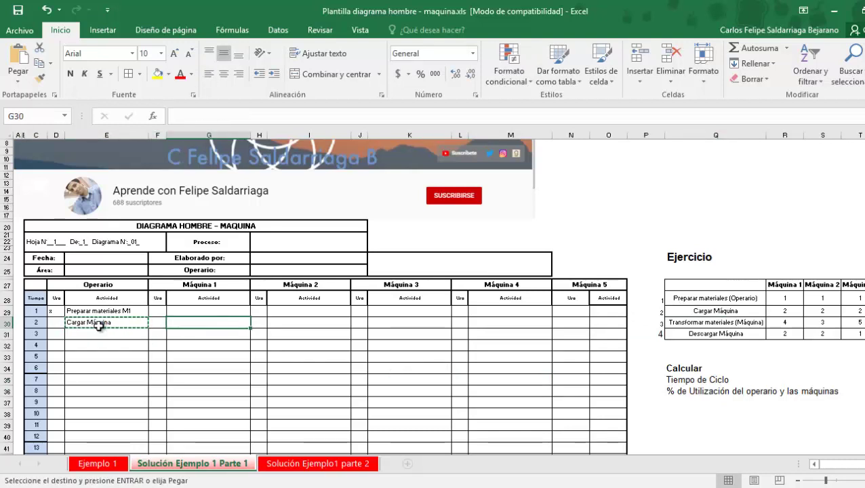
key(ctrl+v)
key(Left)
key(Left)
key(Escape)
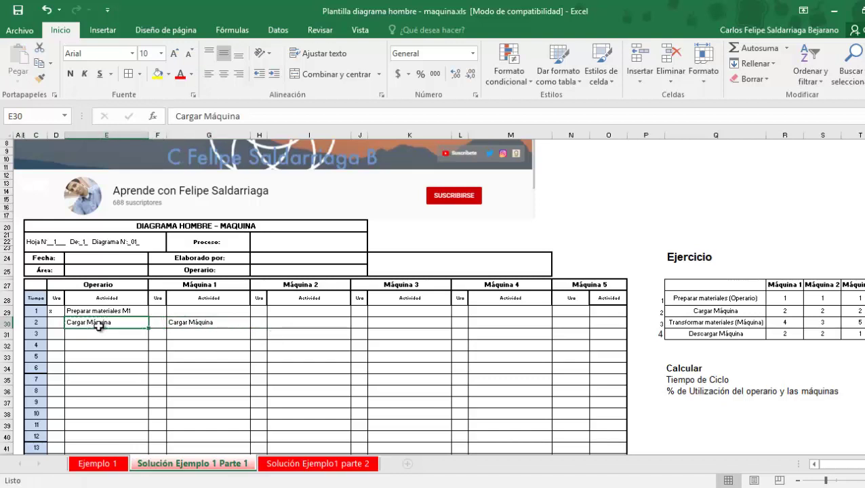
key(Right)
key(Right)
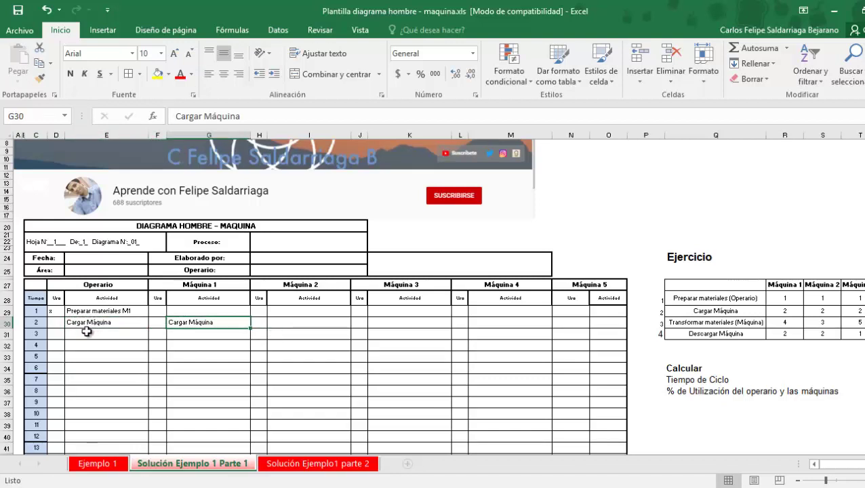
- Change the time 2 activity to "Cargar Máquina 1" for both the operator and Máquina 1
click(31, 324)
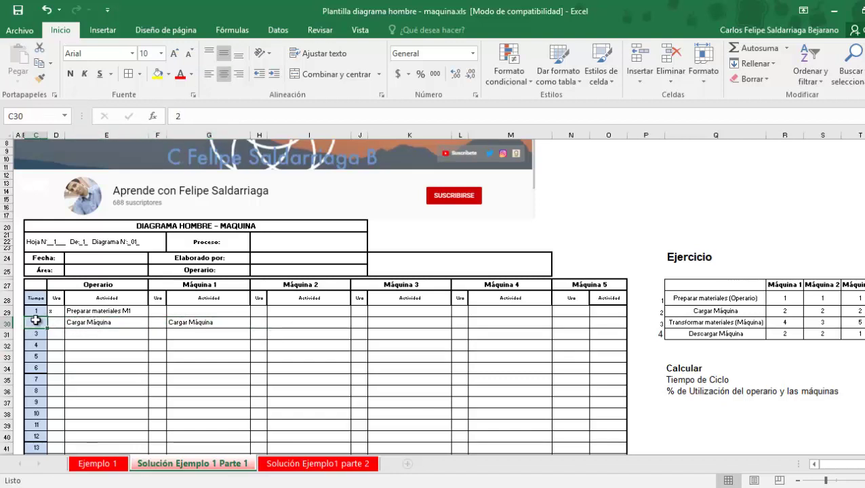
click(220, 323)
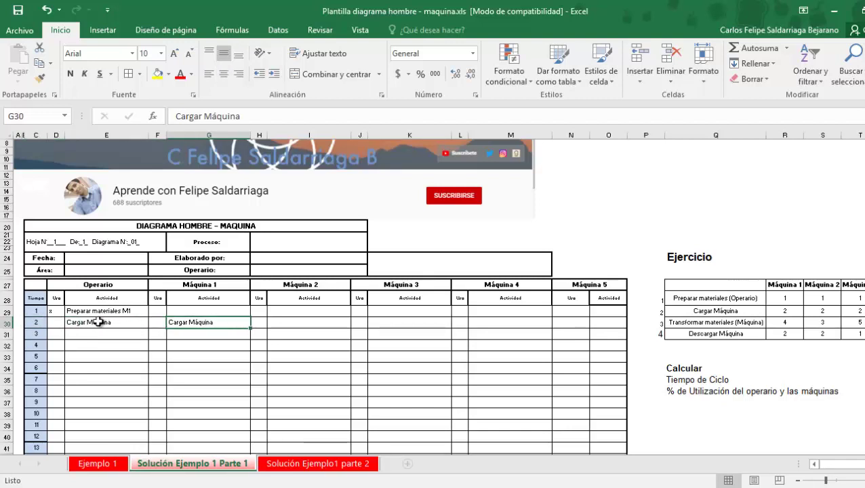
double_click(139, 323)
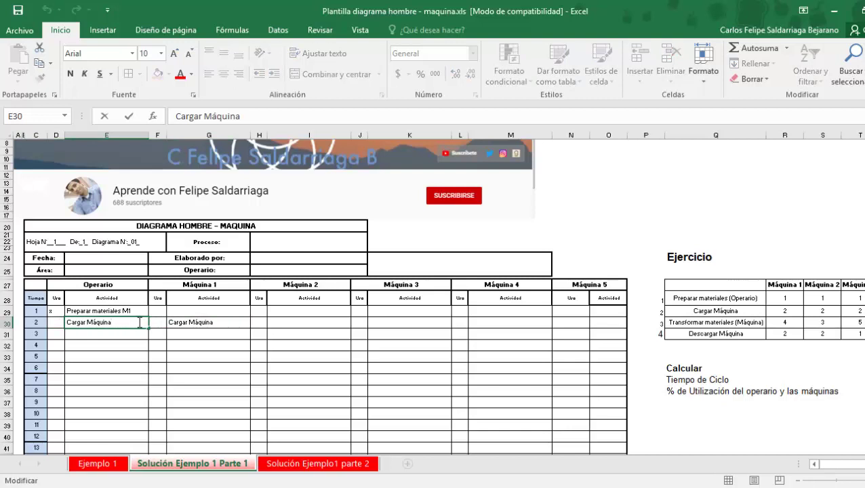
text(1)
key(Tab)
key(Tab)
key(F2)
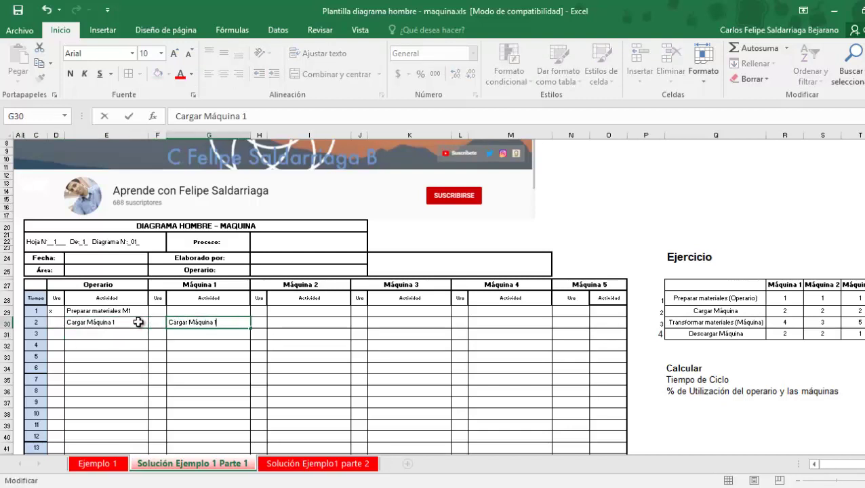
- Mark the use cells of the operator and Máquina 1 at time 2 with X
key(shift+Tab)
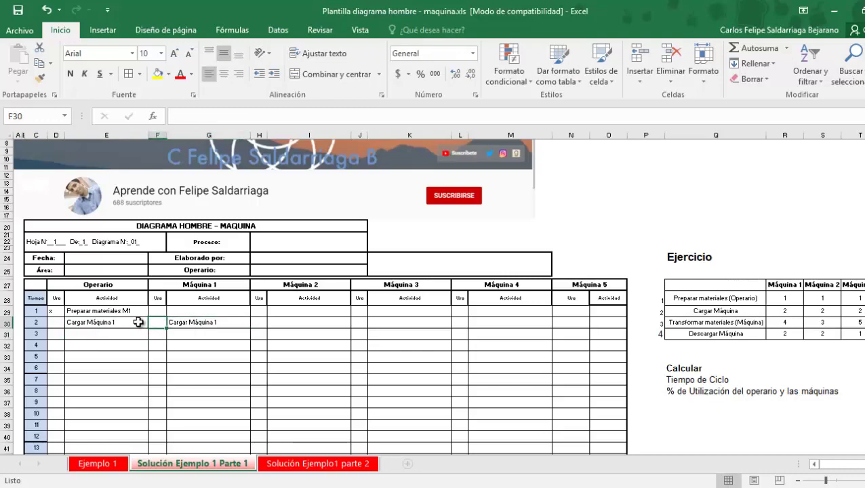
key(shift+Tab)
key(shift+Tab)
text(X)
key(Tab)
key(Tab)
text(X)
key(ctrl+Return)
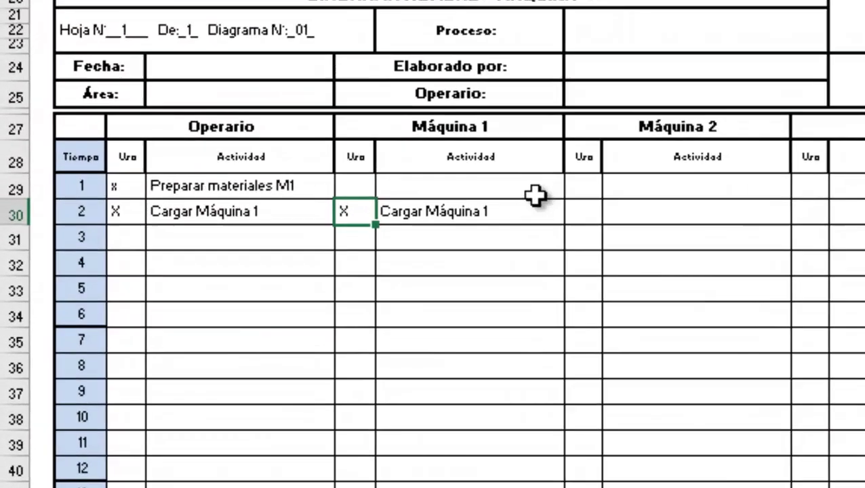
click(71, 214)
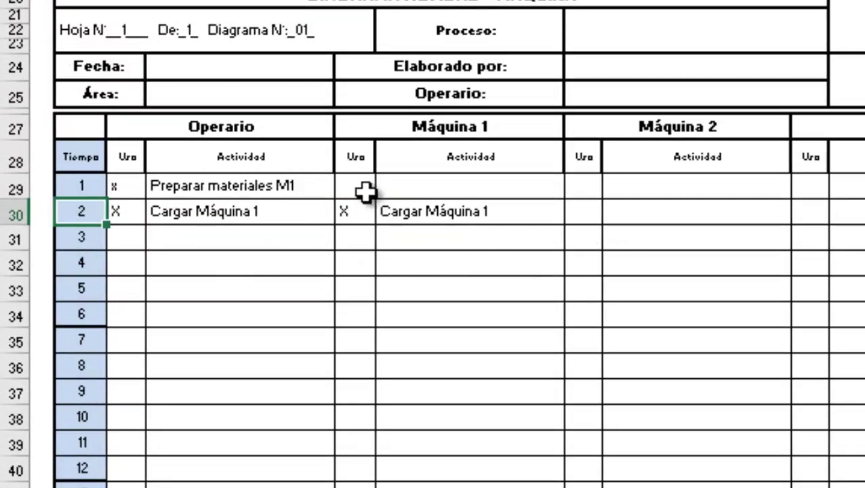
drag(365, 193, 470, 183)
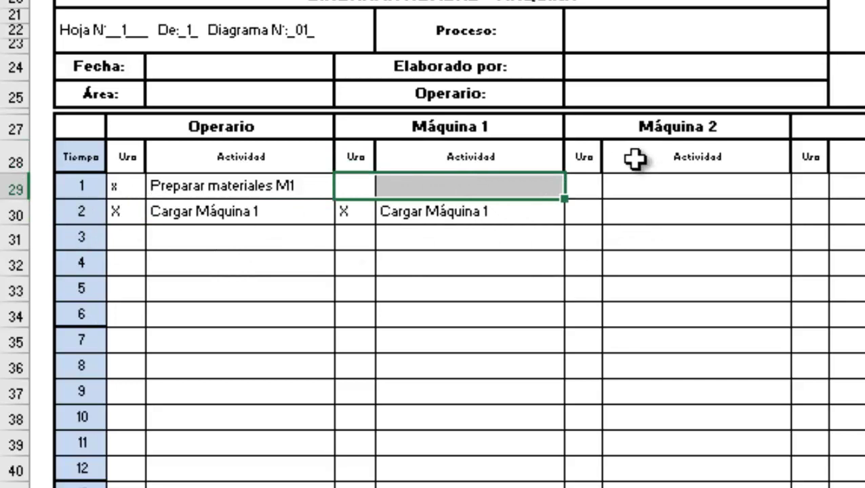
click(519, 241)
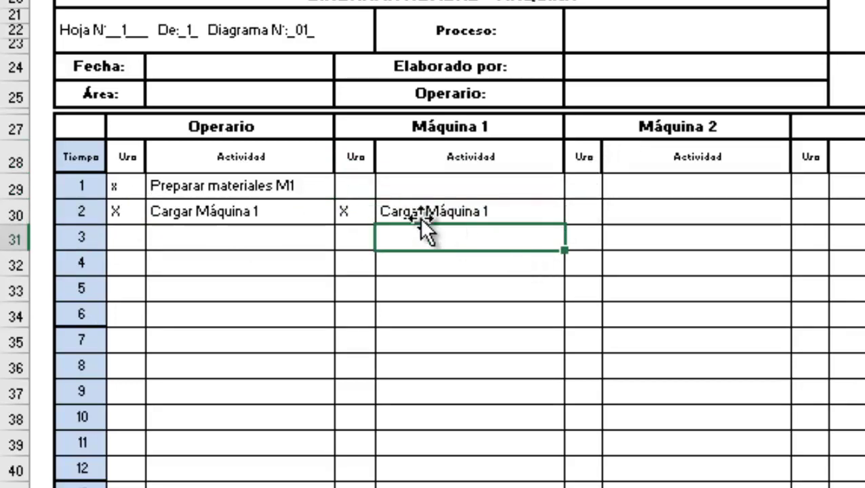
click(642, 182)
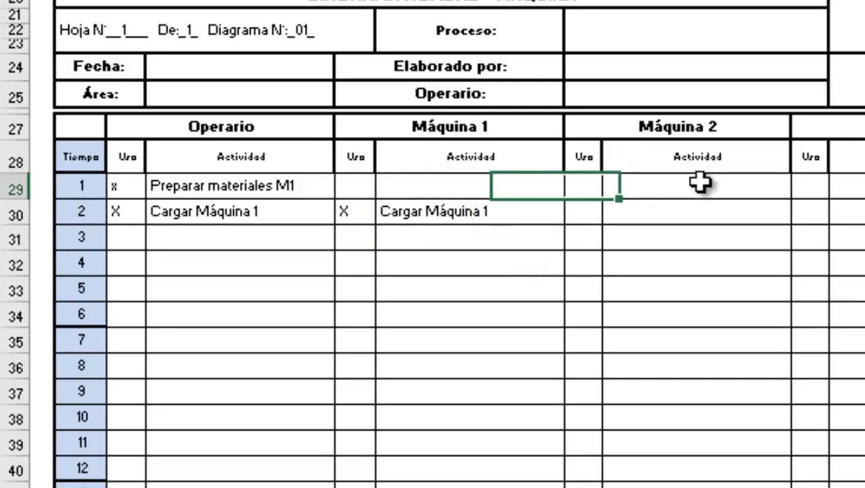
click(846, 211)
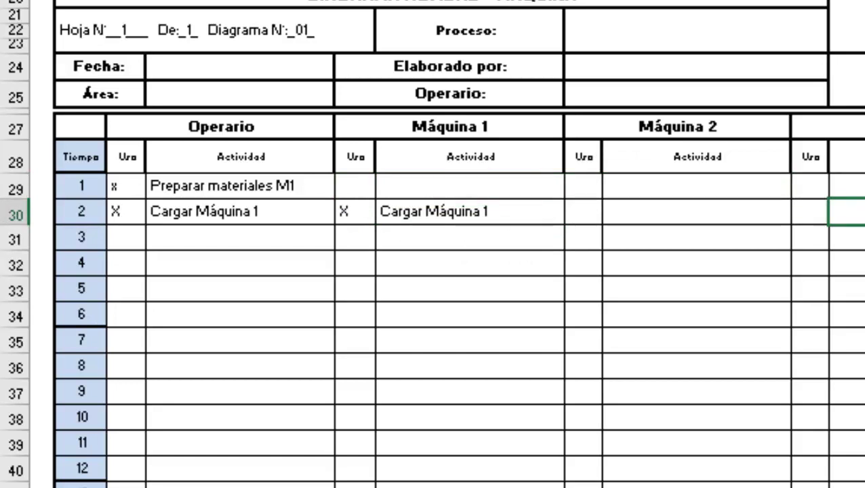
drag(847, 187, 359, 197)
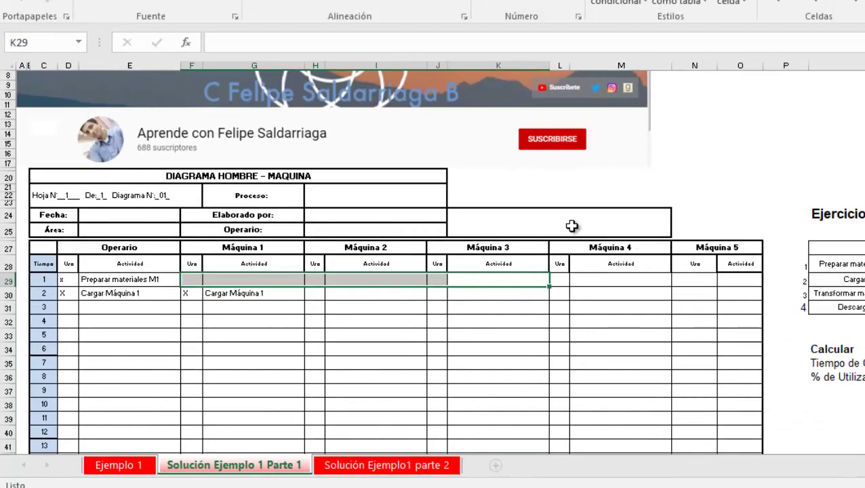
- Merge and center the "Cargar Máquina 1" cells across times 2 and 3 for the operator and Máquina 1
click(850, 299)
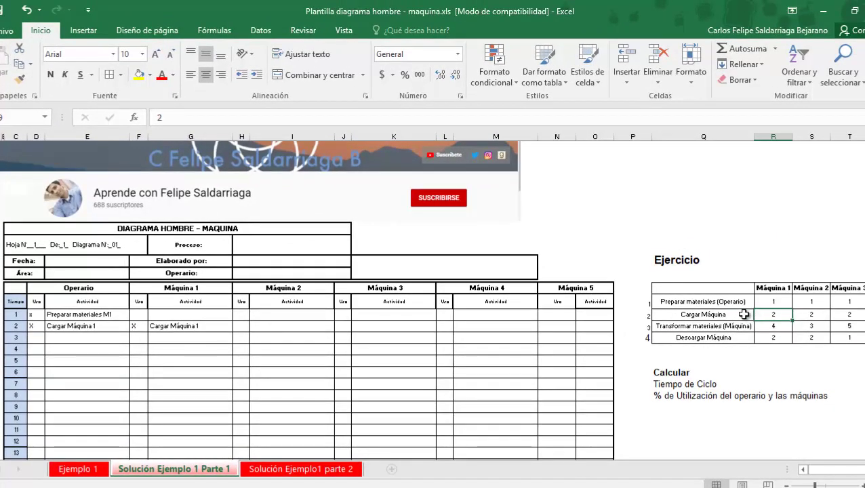
drag(73, 326, 82, 337)
click(284, 76)
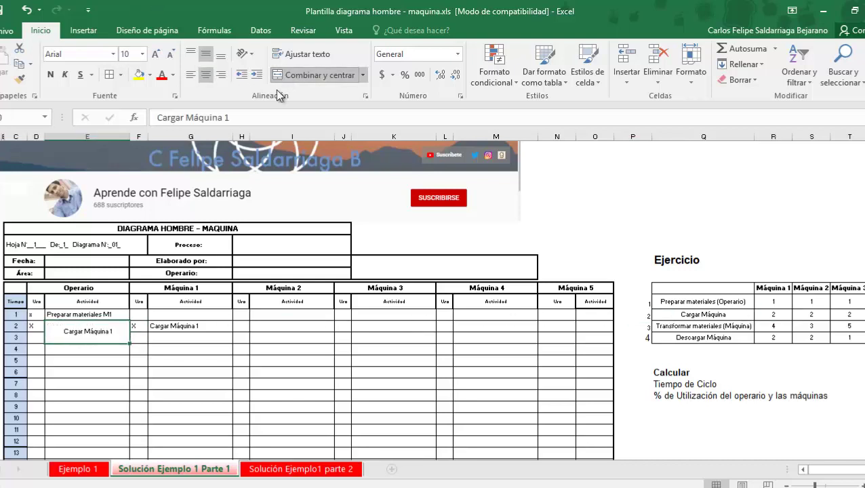
drag(182, 326, 185, 337)
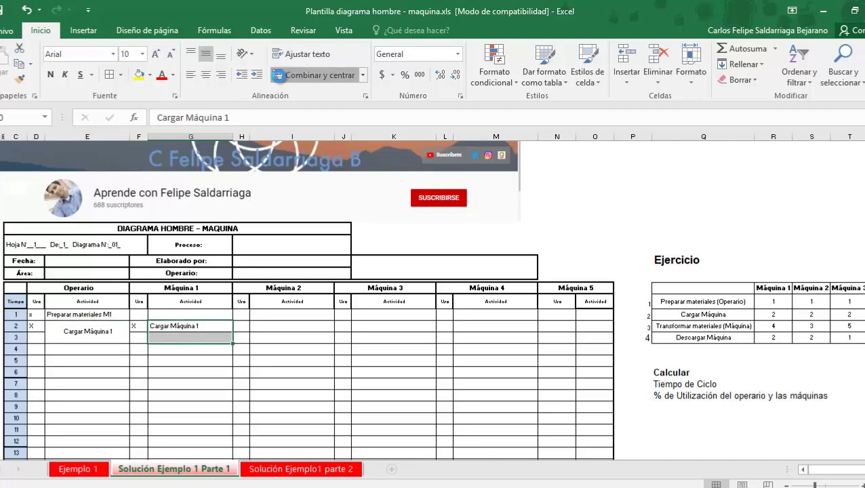
click(288, 75)
- Mark the use cells of the operator and Máquina 1 at time 3 with an uppercase X
key(Left)
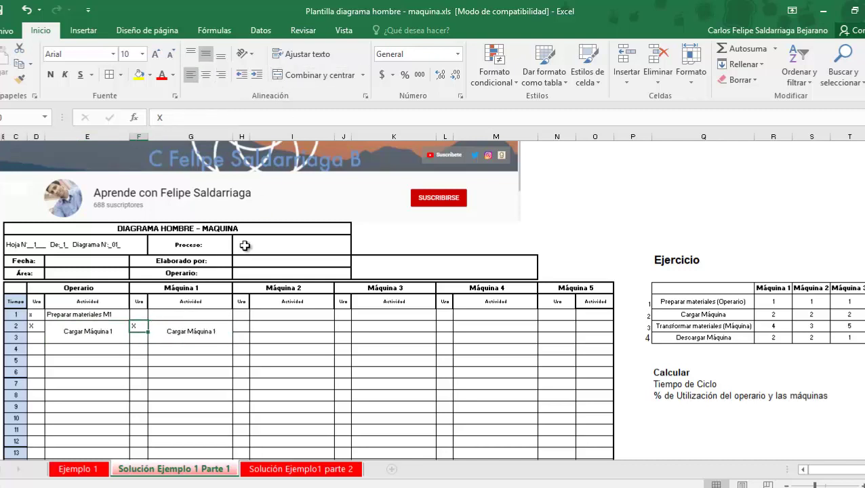
key(Down)
text(x)
key(Left)
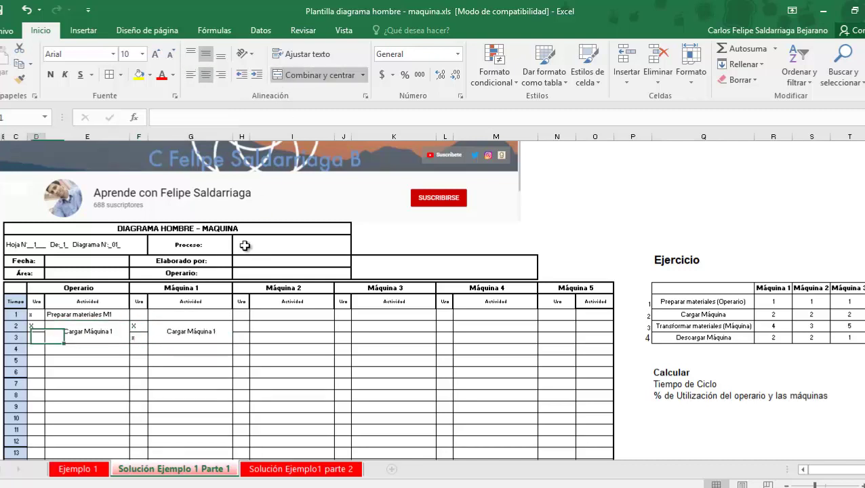
key(Left)
text(X)
key(Right)
key(Right)
key(Right)
key(Left)
key(Left)
key(Left)
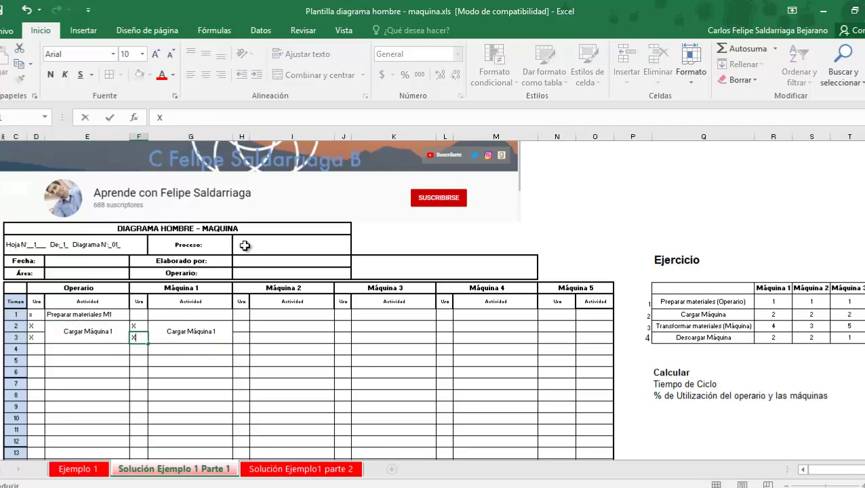
- Replace the operator's use mark at time 1 with an uppercase X
key(Up)
text(X)
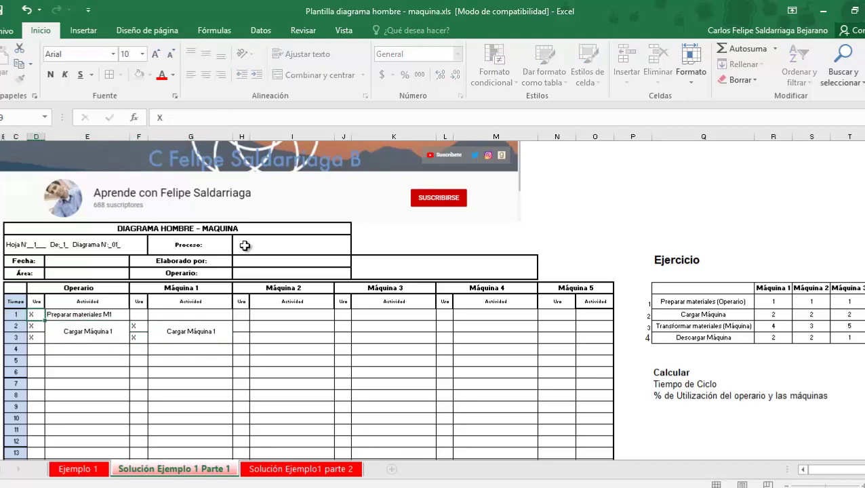
key(Down)
key(Right)
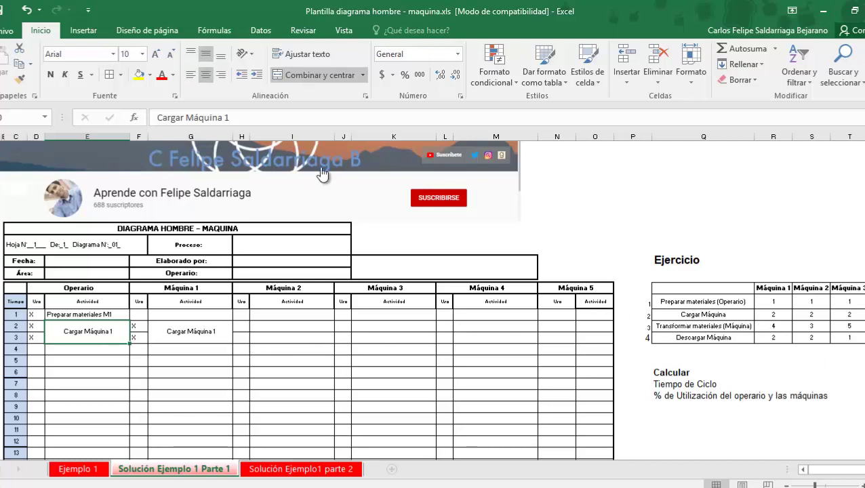
- Enter "Transformar materiales" as the Máquina 1 activity at time 4 and merge and center it across times 4 to 7
click(713, 330)
click(716, 335)
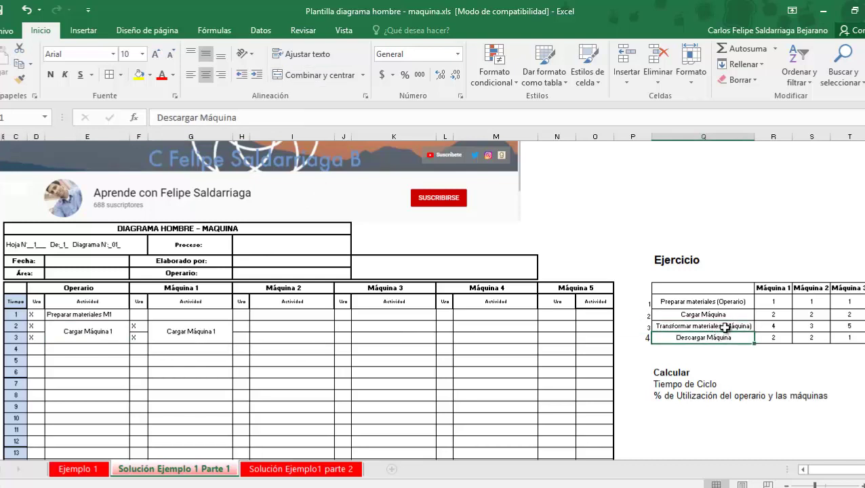
double_click(726, 327)
click(196, 348)
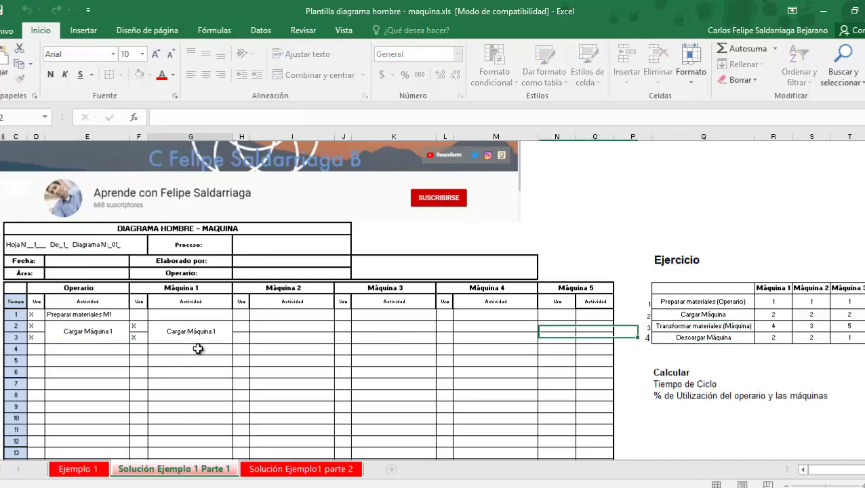
text(Transformar materiales)
key(Return)
click(217, 352)
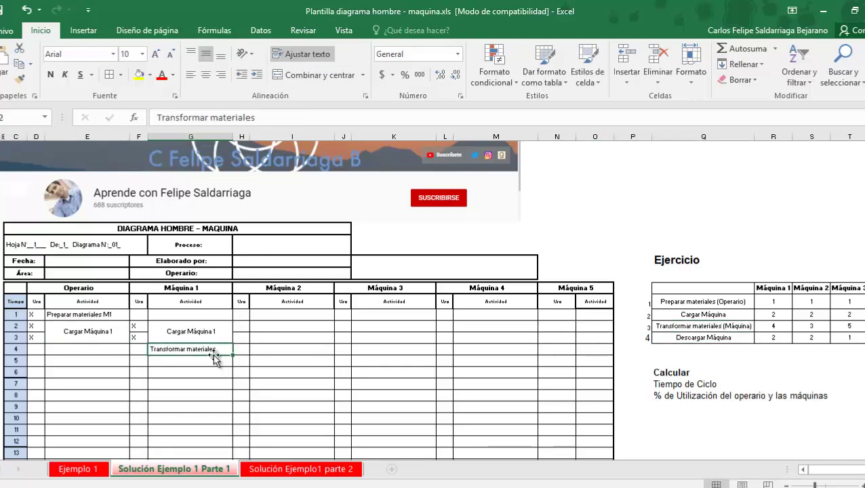
drag(205, 351, 204, 382)
click(302, 75)
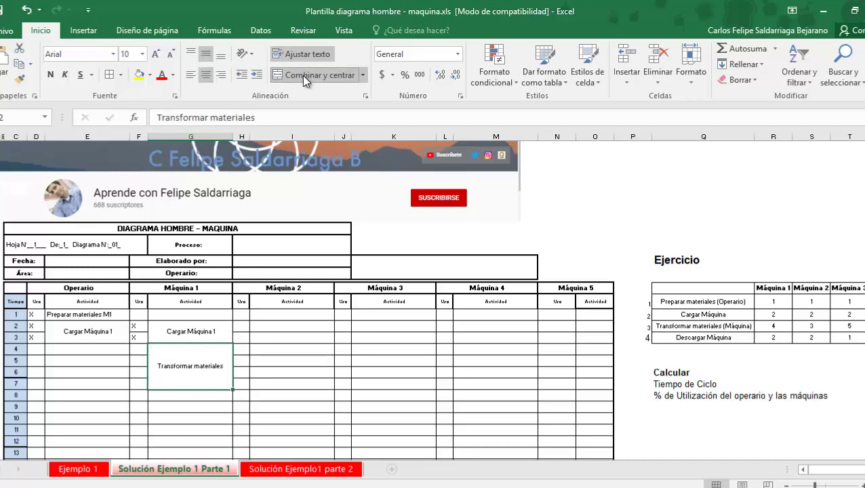
- Mark the Máquina 1 use cells at times 4 to 7 with X
click(139, 348)
text(x)
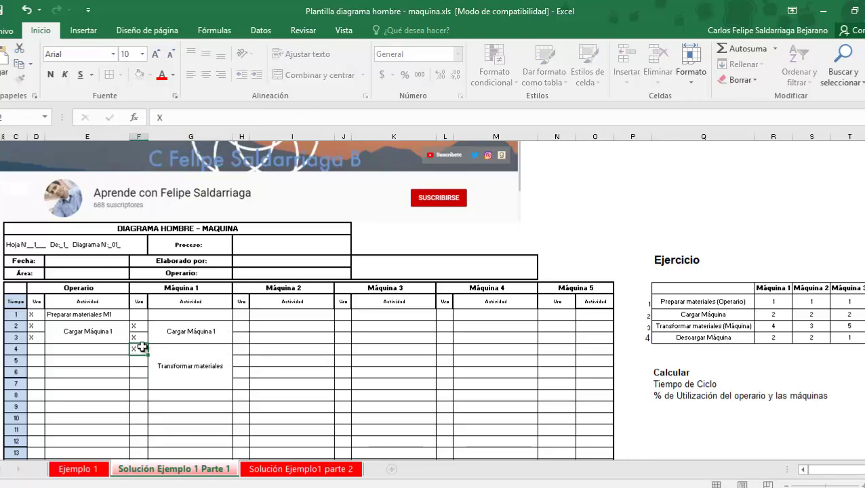
key(Return)
text(x)
key(Return)
text(x)
key(Return)
text(x)
click(139, 349)
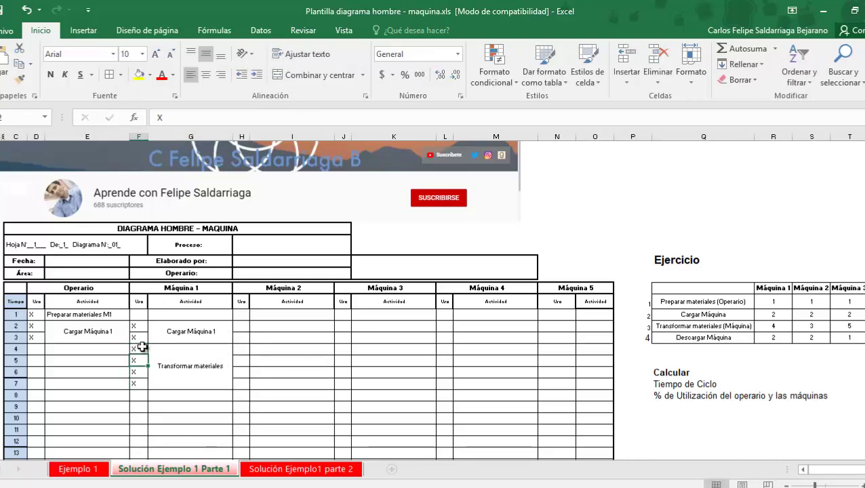
key(Left)
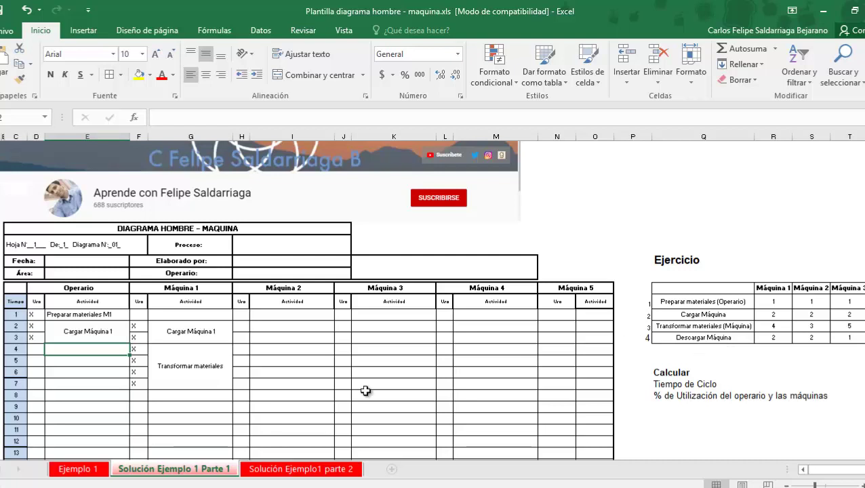
- Mark the operator's use cell at time 4 with X and enter "Preparar materiales M2" as the activity, based on the time 1 entry
drag(76, 349, 83, 391)
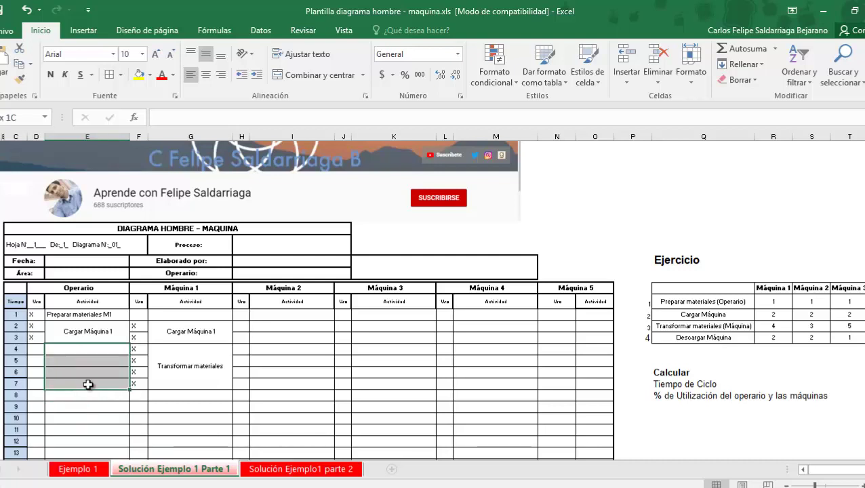
click(118, 350)
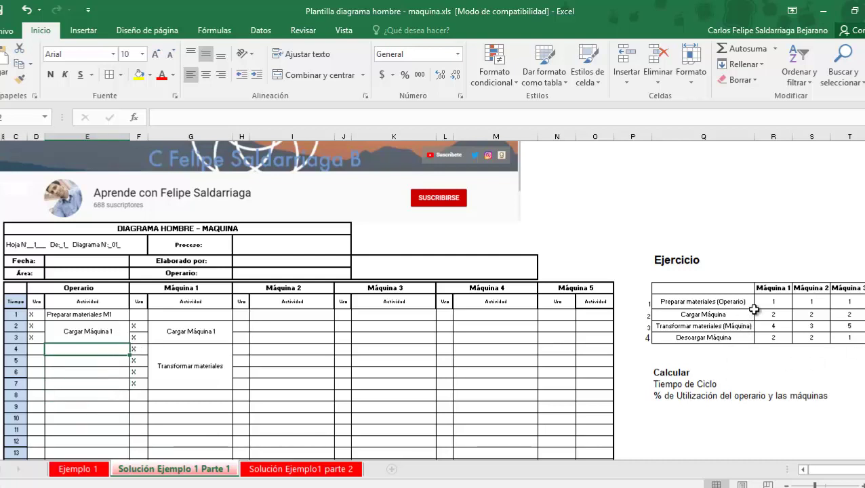
click(812, 302)
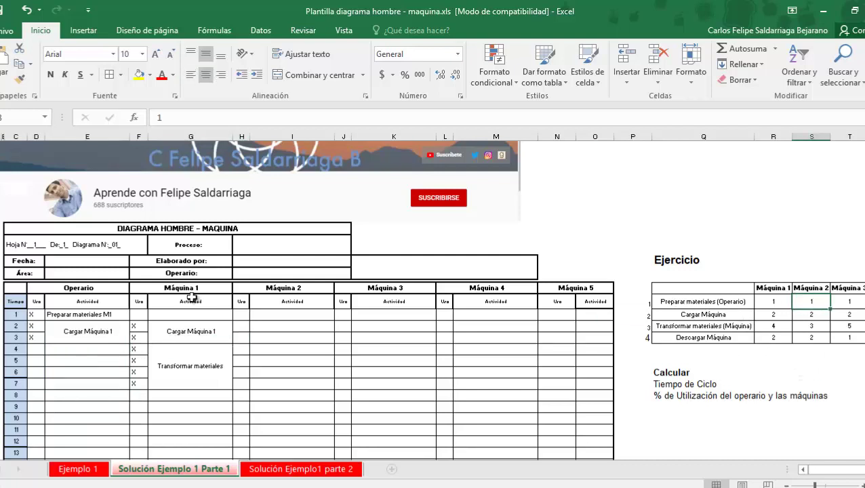
click(113, 309)
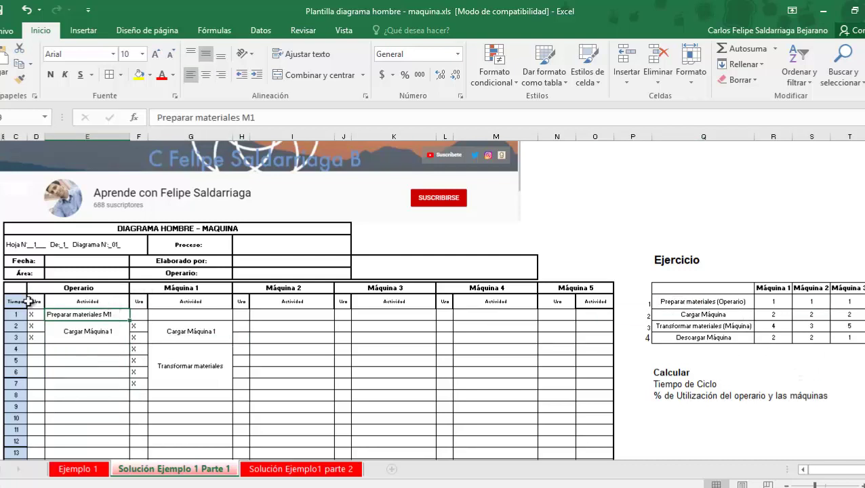
key(ctrl+c)
key(Left)
key(Down)
key(Down)
key(Down)
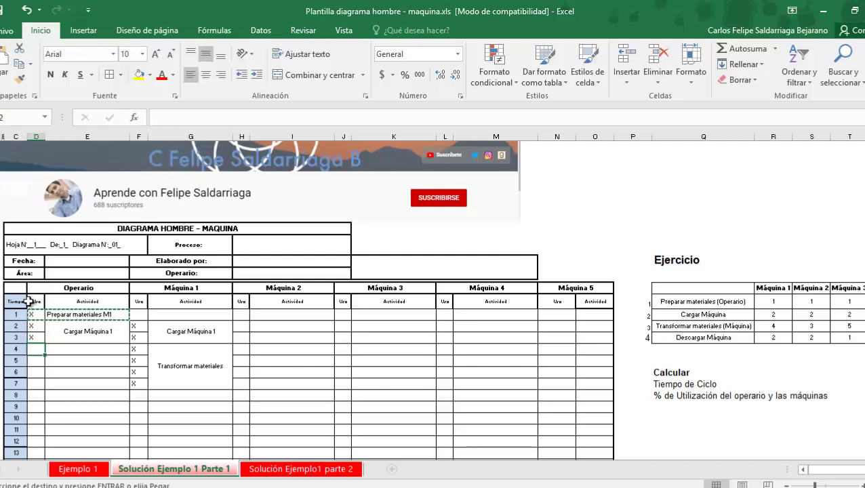
text(X)
key(Tab)
key(ctrl+v)
key(F2)
key(BackSpace)
text(2)
key(ctrl+Return)
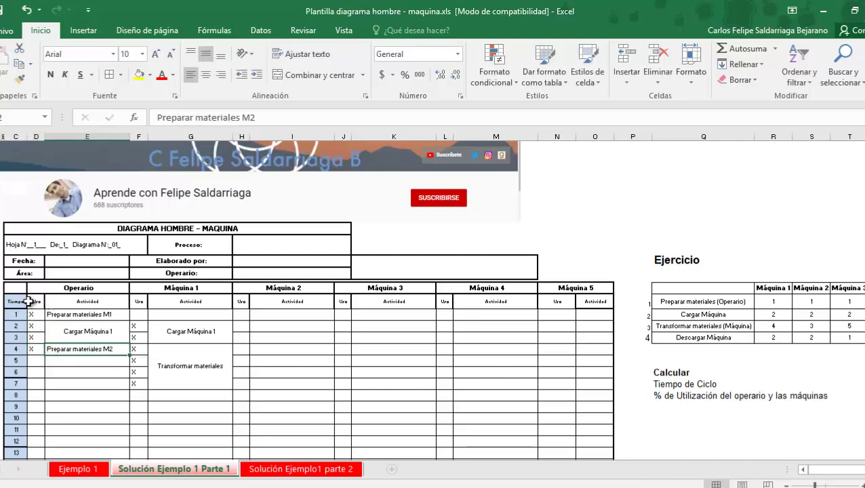
- Copy the operator's use marks and "Cargar Máquina 1" activity from times 2 and 3 to times 5 and 6
key(Left)
key(Up)
key(Up)
key(shift+Right)
key(ctrl+c)
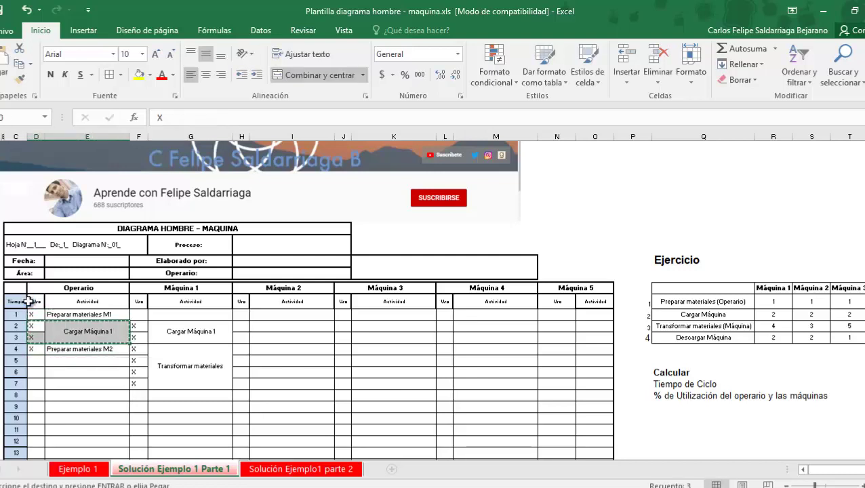
key(Down)
key(Down)
key(Down)
key(ctrl+v)
key(Escape)
- Change the operator's activity at times 5 and 6 to "Cargar Máquina 2"
click(103, 327)
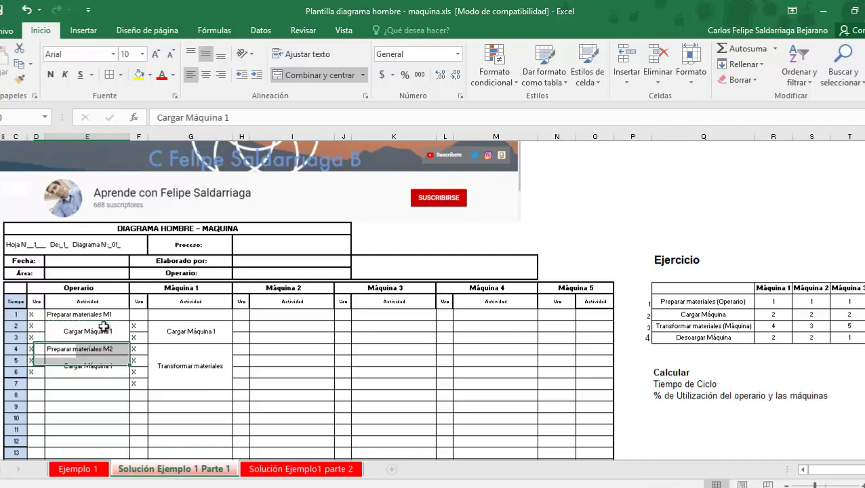
drag(774, 301, 810, 313)
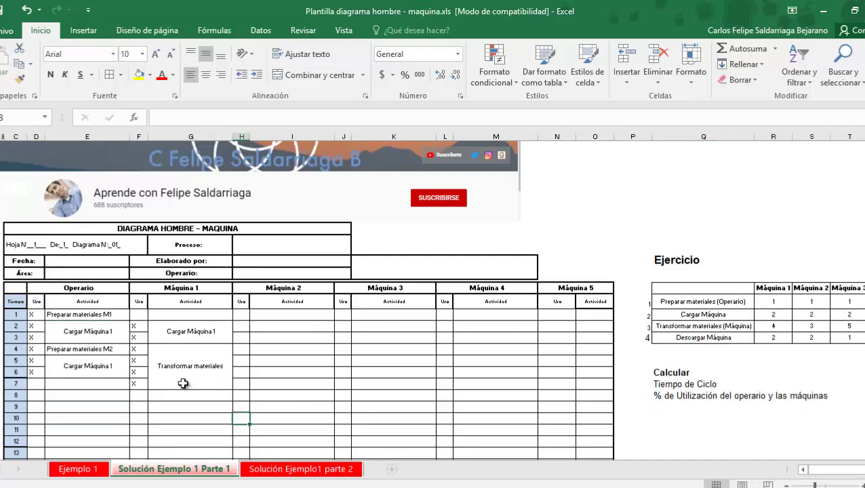
click(111, 366)
key(F2)
key(BackSpace)
text(2)
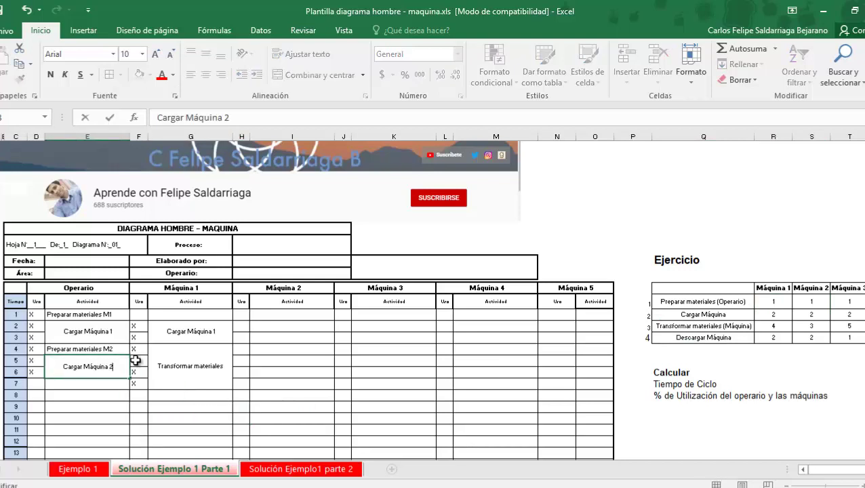
- Copy the operator's use marks and "Cargar Máquina 2" activity at times 5 and 6 into the Máquina 2 columns at the same times
key(shift+Tab)
key(ctrl+c)
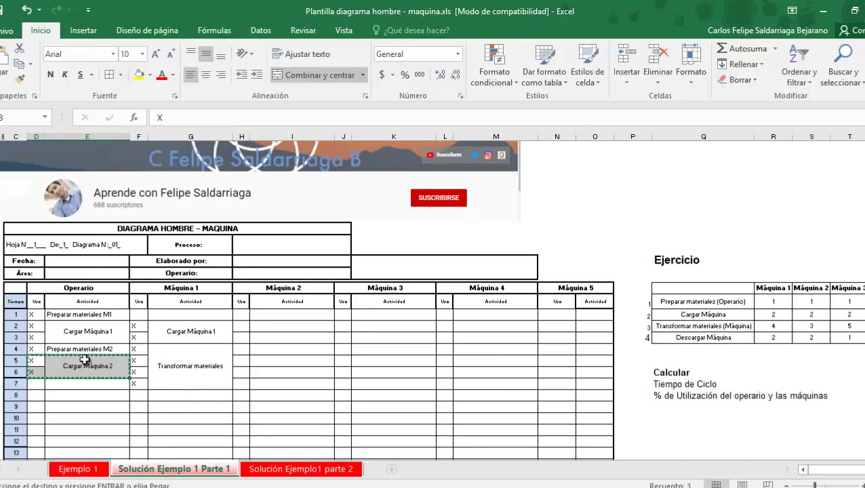
click(274, 360)
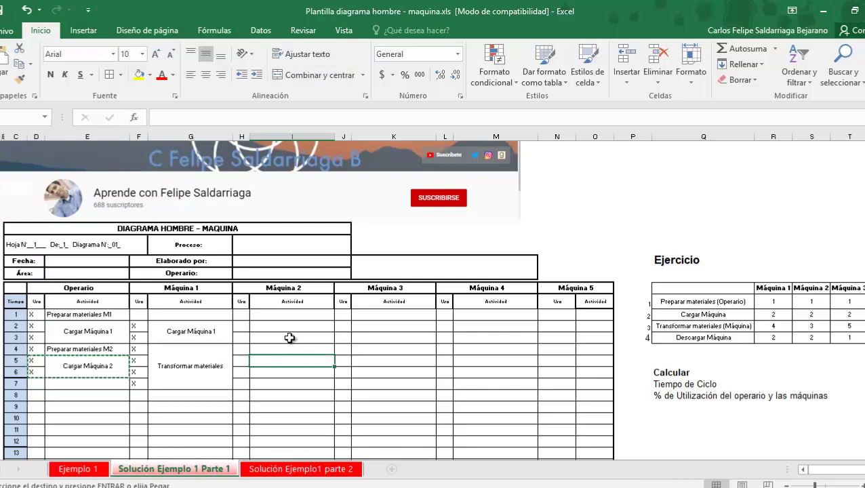
key(ctrl+v)
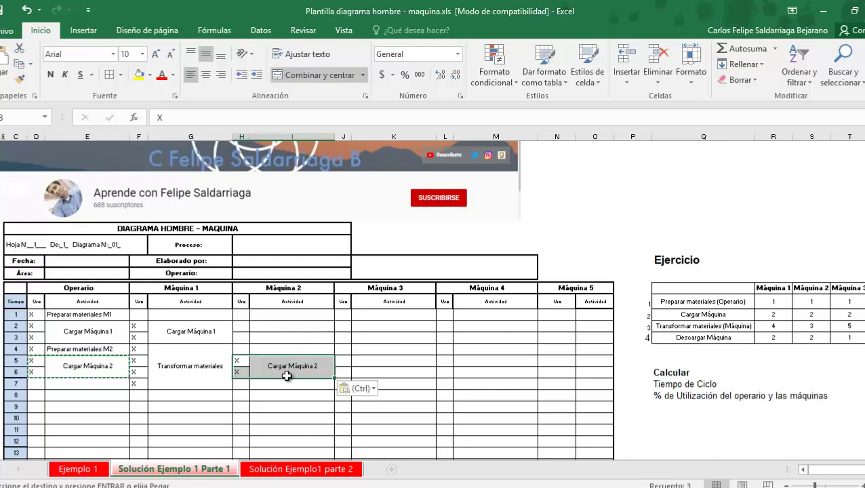
click(252, 316)
drag(242, 326, 245, 351)
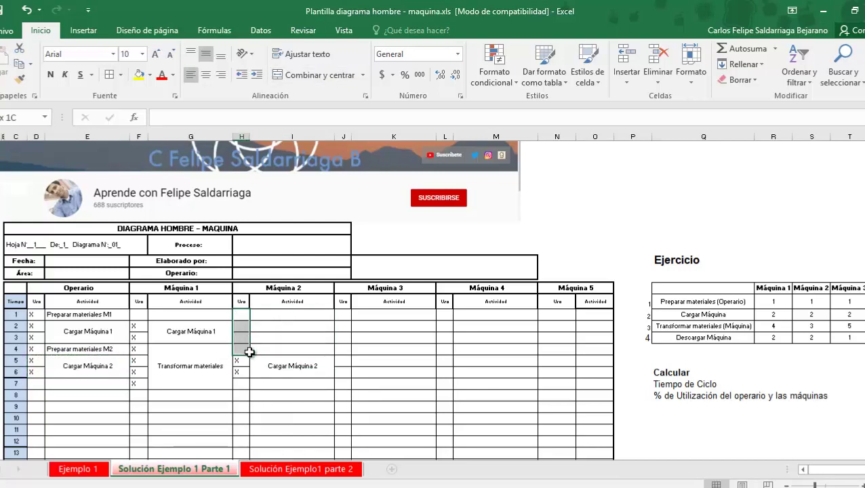
scroll(373, 413, up, 1)
scroll(361, 397, down, 1)
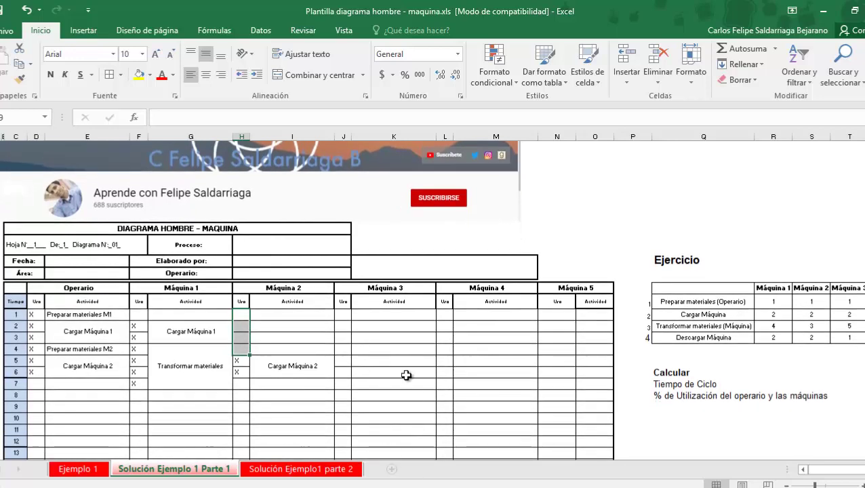
click(283, 362)
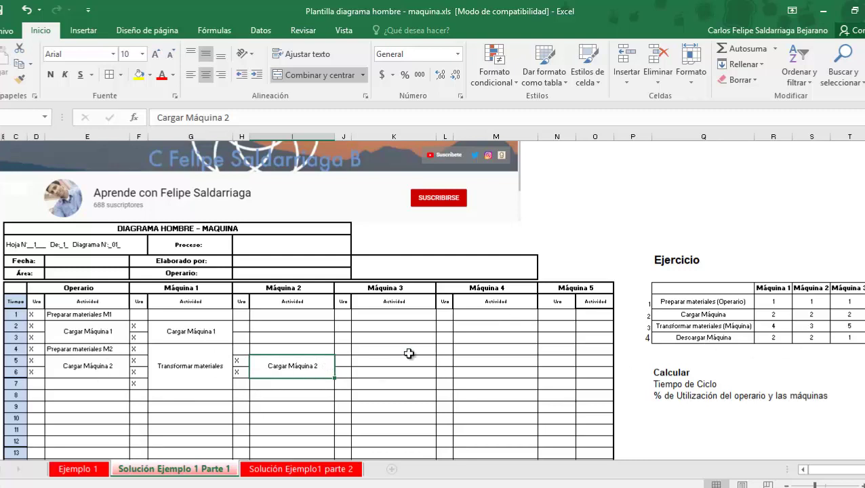
- Enter "Transformar materiales" as the Máquina 2 activity at time 7 and merge and center it across times 7 to 9
click(319, 386)
key(F2)
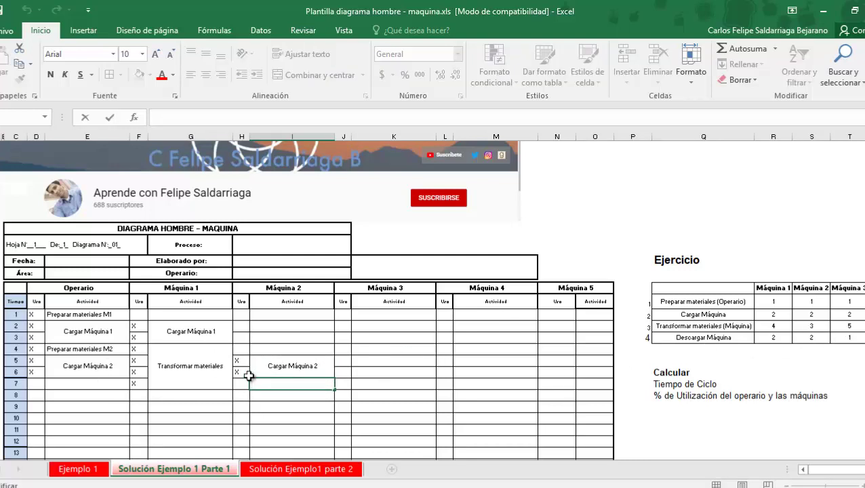
text(Transformar materiales)
key(Return)
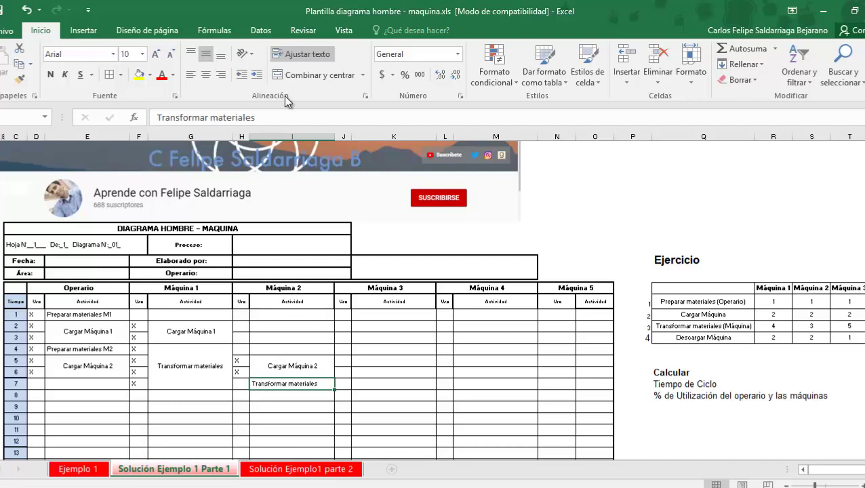
click(774, 325)
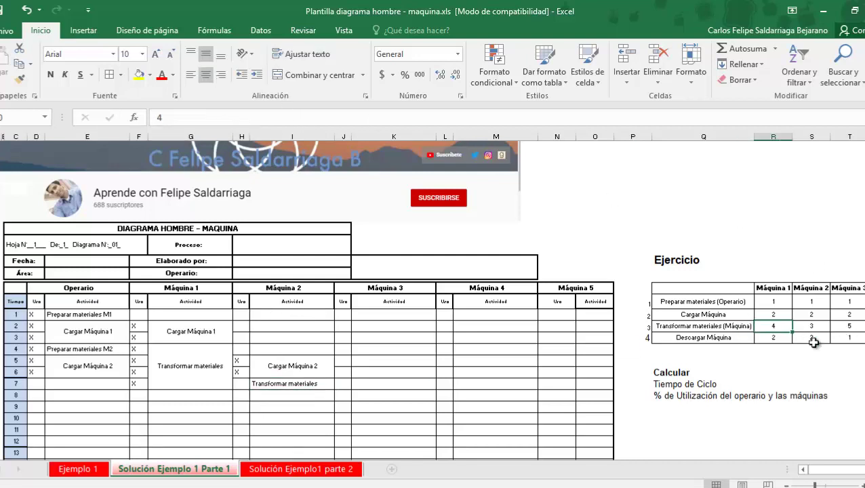
click(812, 328)
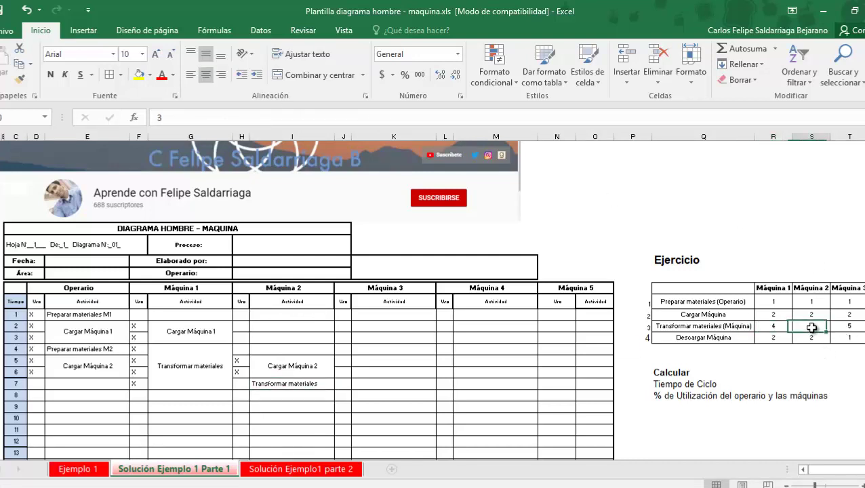
click(304, 383)
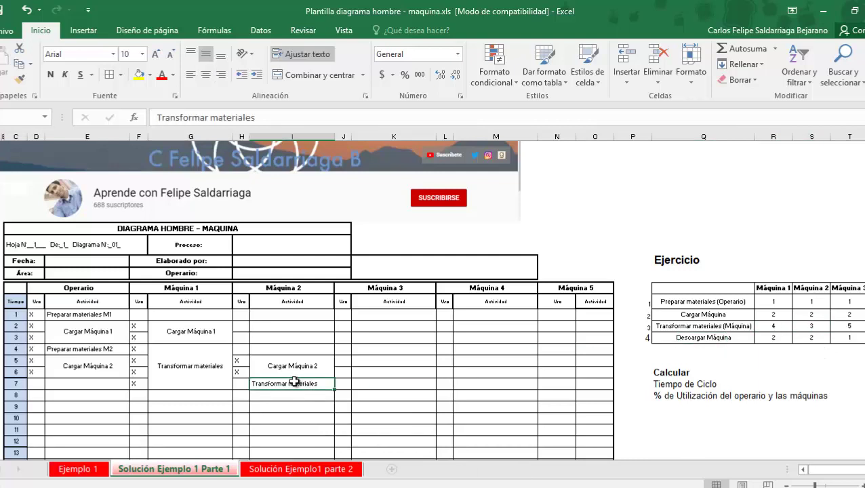
drag(294, 381, 293, 398)
click(301, 74)
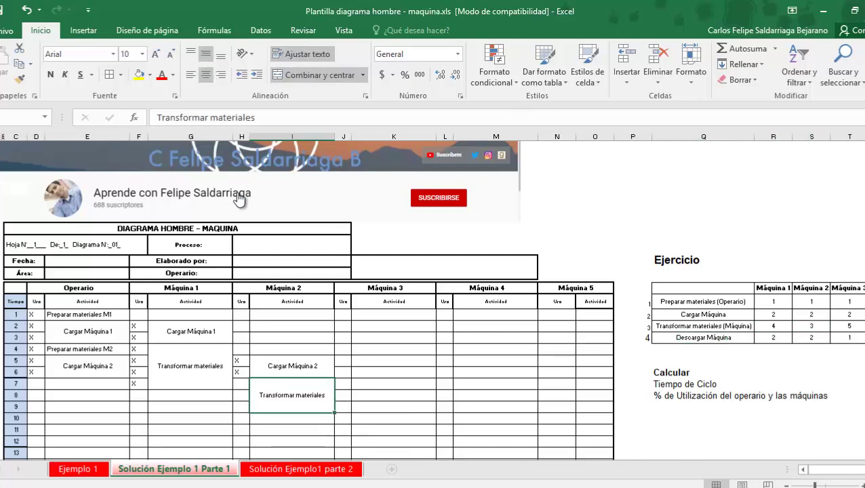
- Mark the Máquina 2 use cells at times 7 to 9 with X
key(Left)
text(X)
key(Down)
text(X)
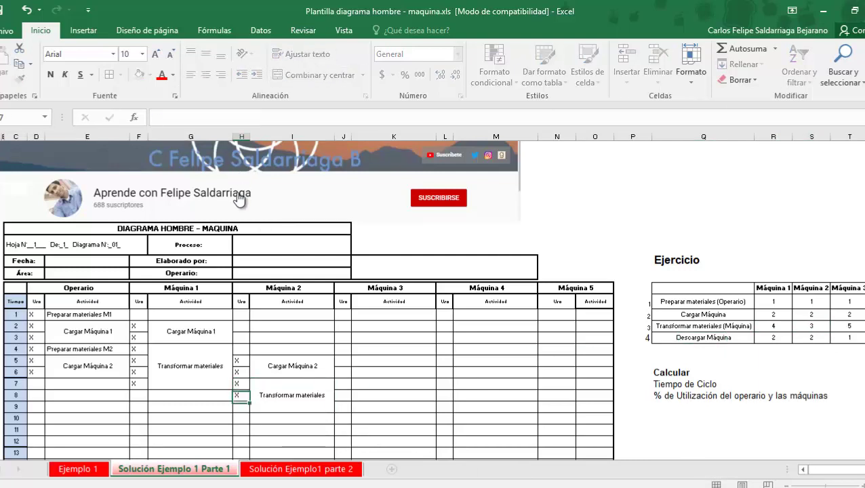
key(Down)
text(X)
key(Right)
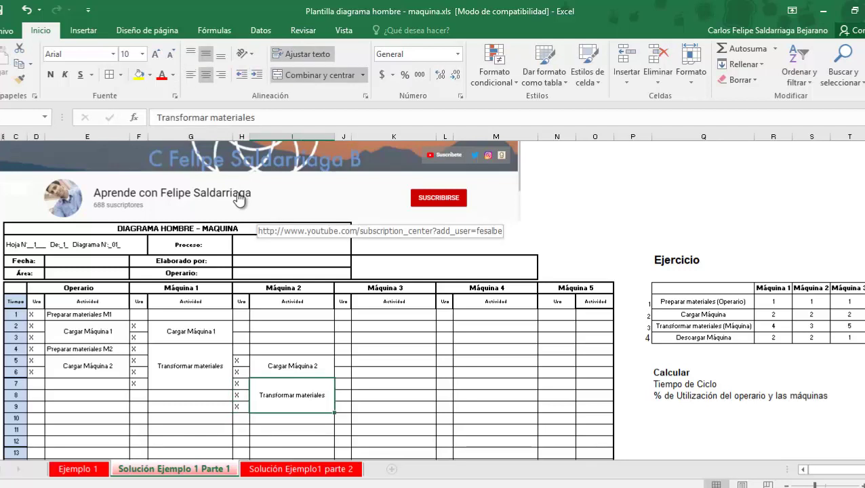
- Check the exercise's activity times and enter "Descargar Máquina 1" as the operator's activity at time 8
click(69, 384)
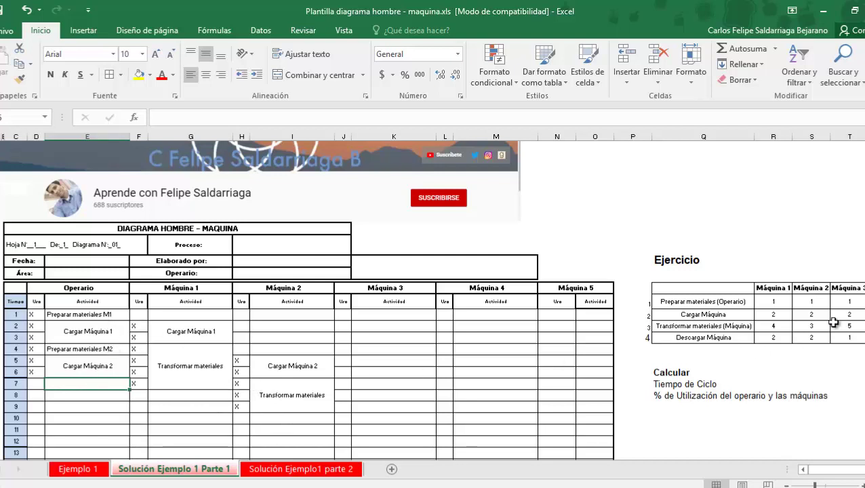
click(862, 306)
click(85, 387)
click(103, 394)
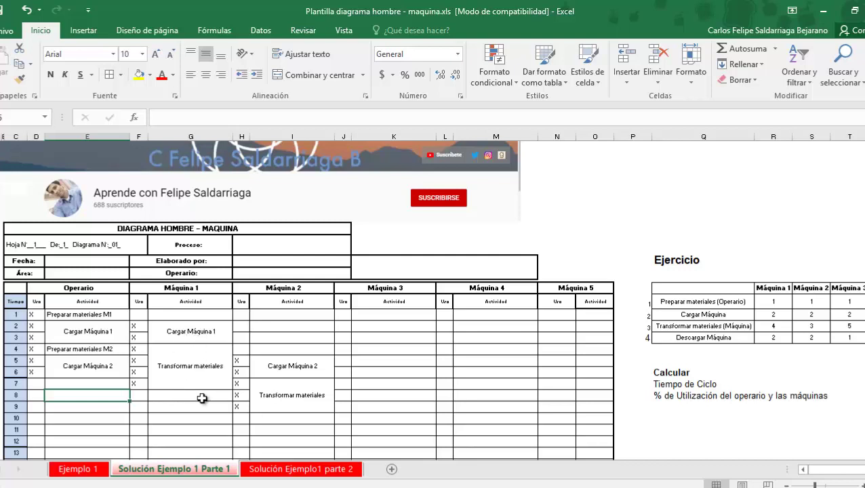
click(761, 337)
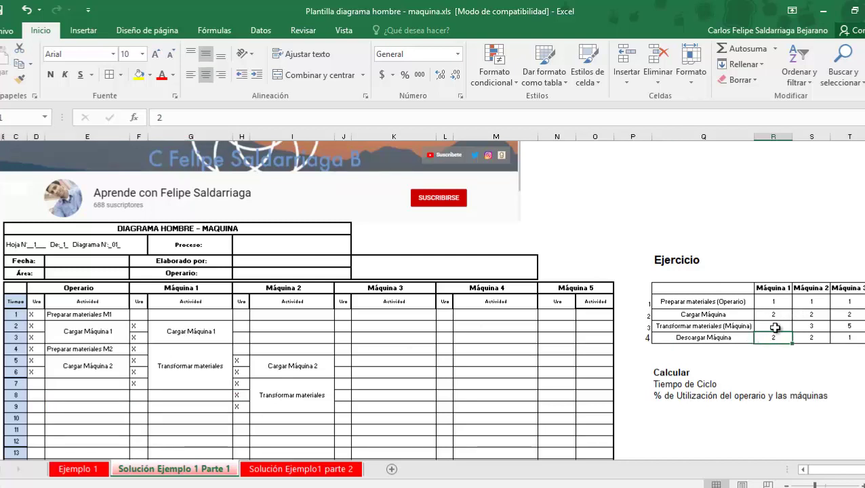
click(740, 338)
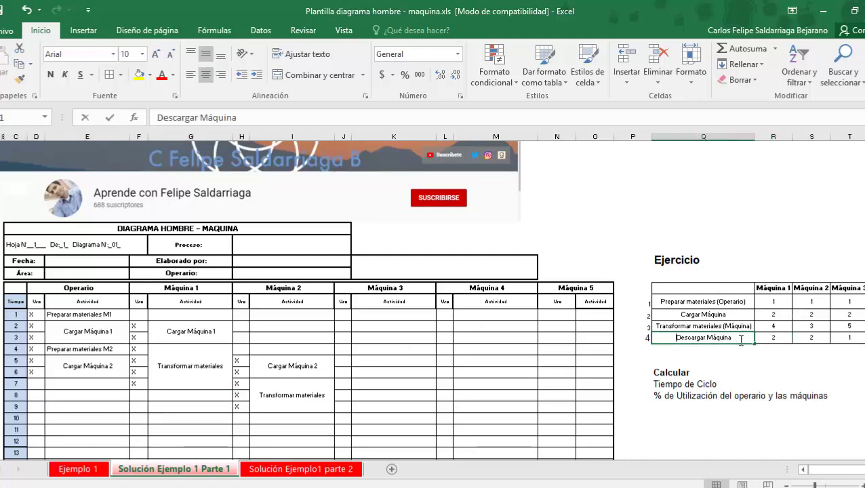
click(48, 393)
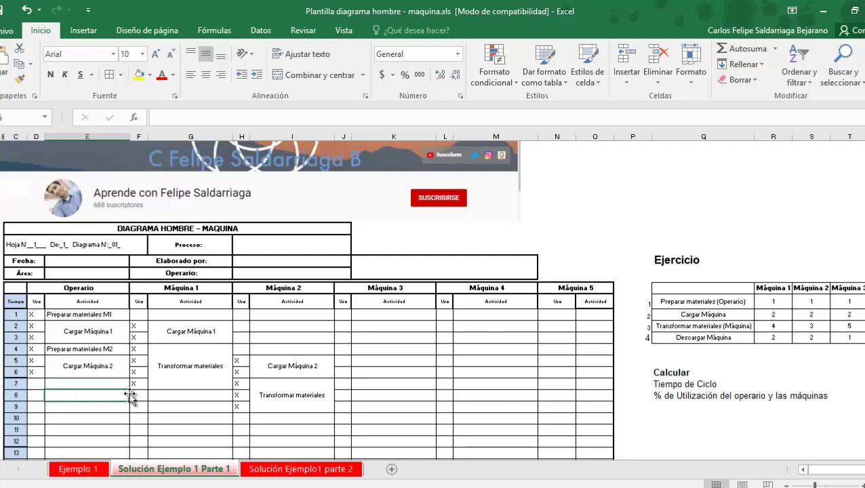
key(F2)
text(Descargar Máquina)
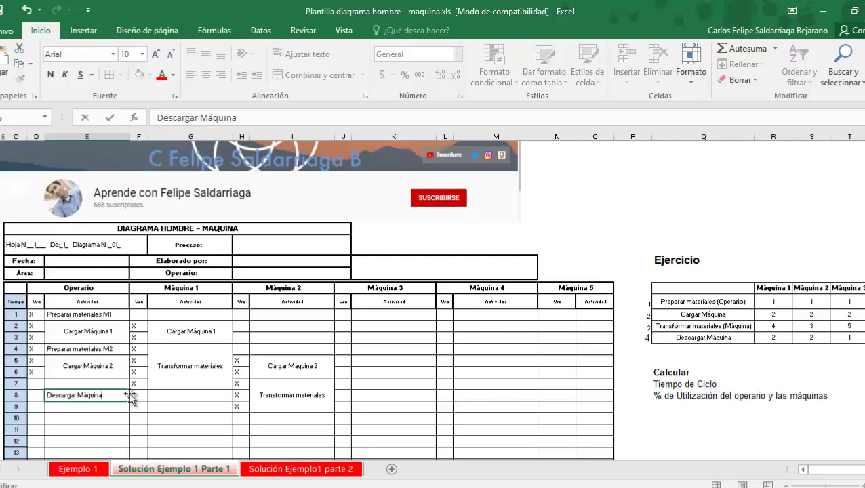
key(Return)
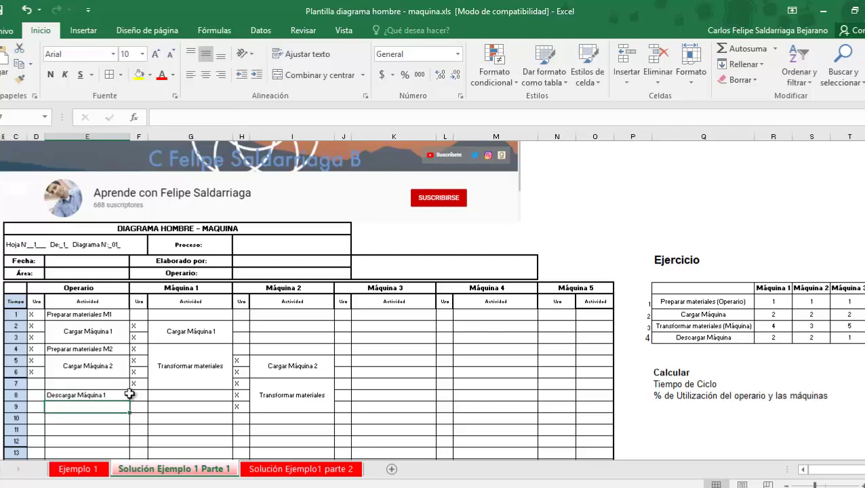
- Mark the operator's use cells at times 8 and 9 with X
key(Up)
key(Left)
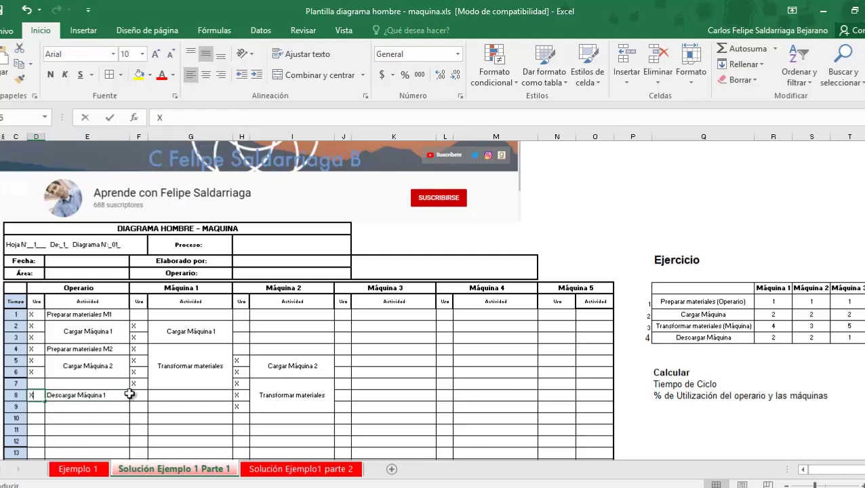
key(Return)
text(X)
- Merge and center the operator's "Descargar Máquina 1" activity across times 8 and 9
key(Up)
key(Right)
key(shift+Down)
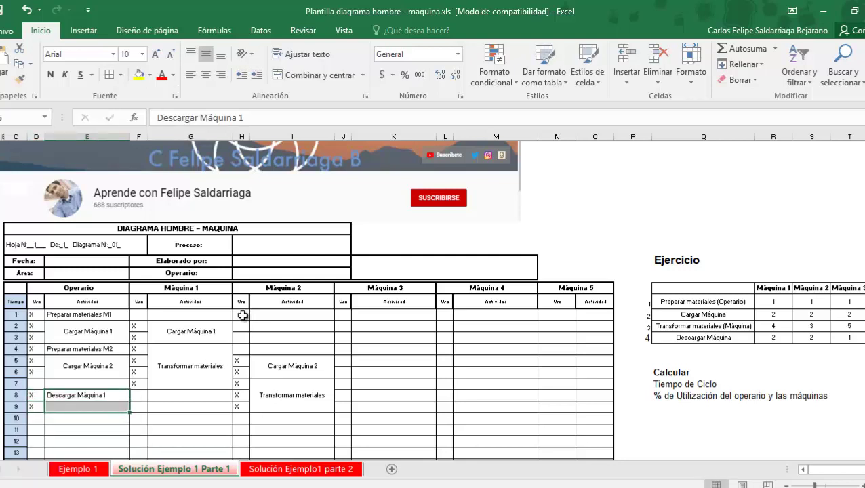
click(292, 74)
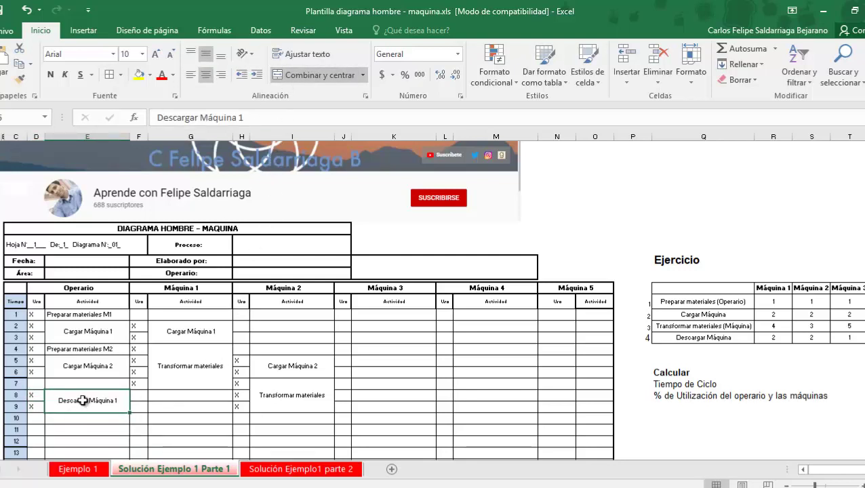
- Copy the operator's "Descargar Máquina 1" activity to Máquina 1 at times 8 and 9, and mark its time 8 use with X
key(ctrl+c)
click(159, 396)
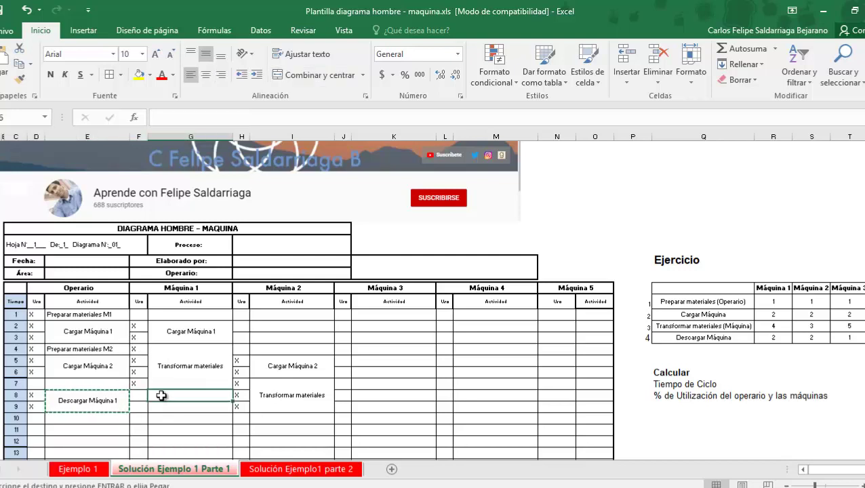
key(ctrl+v)
click(141, 397)
key(Escape)
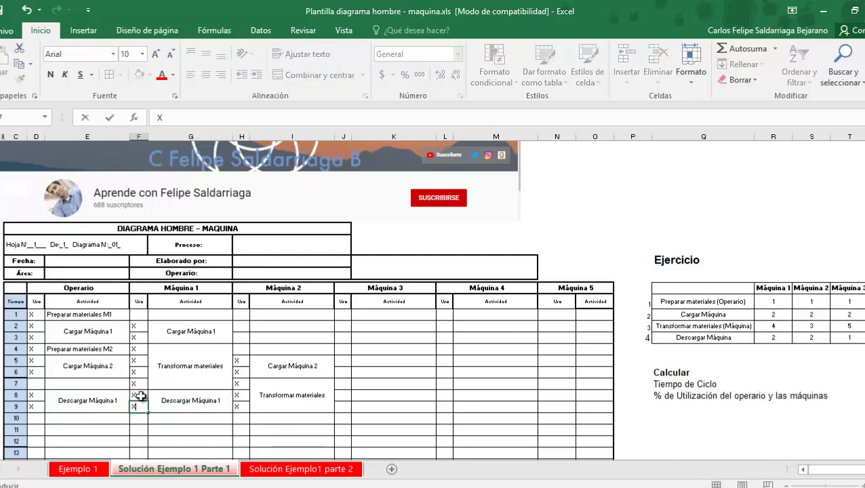
- Review the unloading blocks at times 8 and 9 and check Máquina 2's unloading time in the exercise table
key(Right)
key(Left)
key(Left)
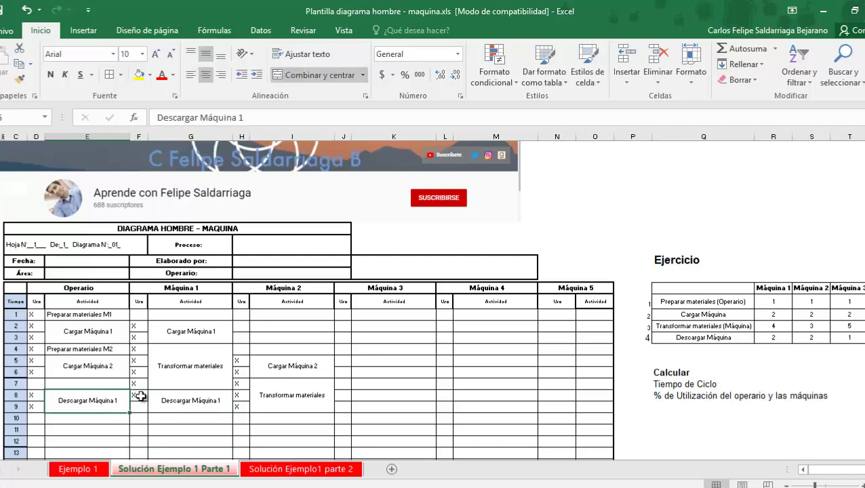
key(Right)
key(Right)
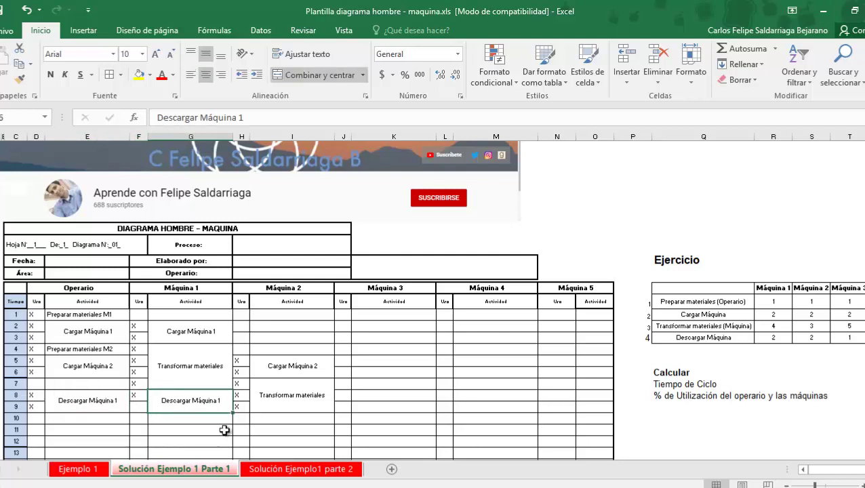
key(Left)
key(Left)
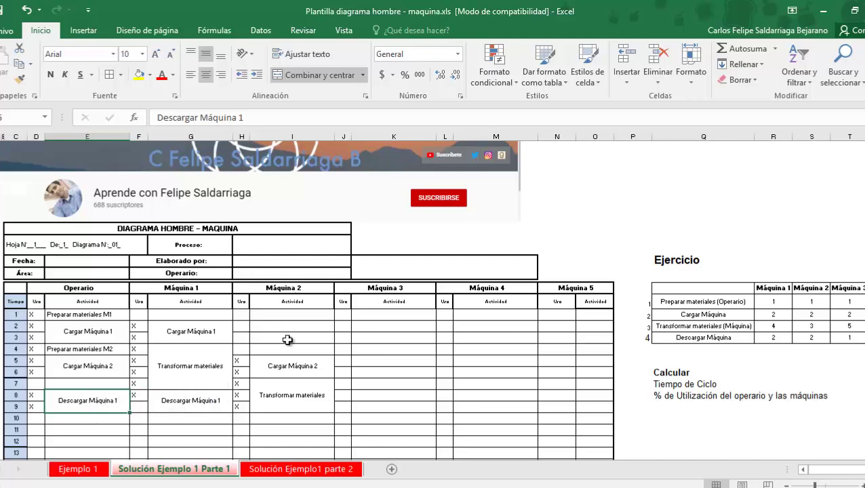
click(280, 399)
click(67, 409)
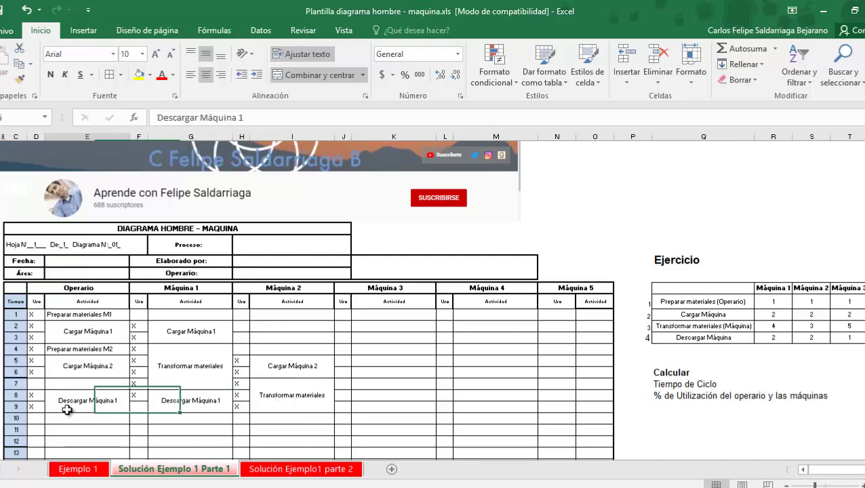
click(323, 405)
click(311, 419)
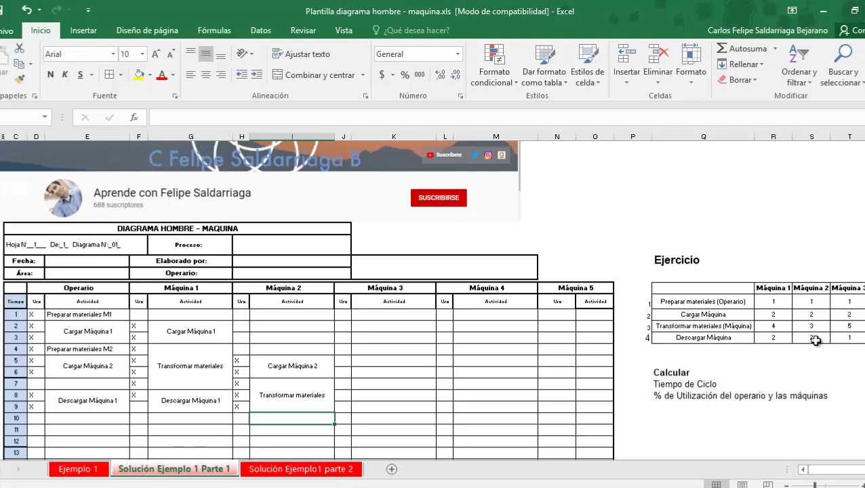
- Mark Máquina 1's use at time 9 with X and copy its unloading block to Máquina 2 at times 10 and 11
click(139, 407)
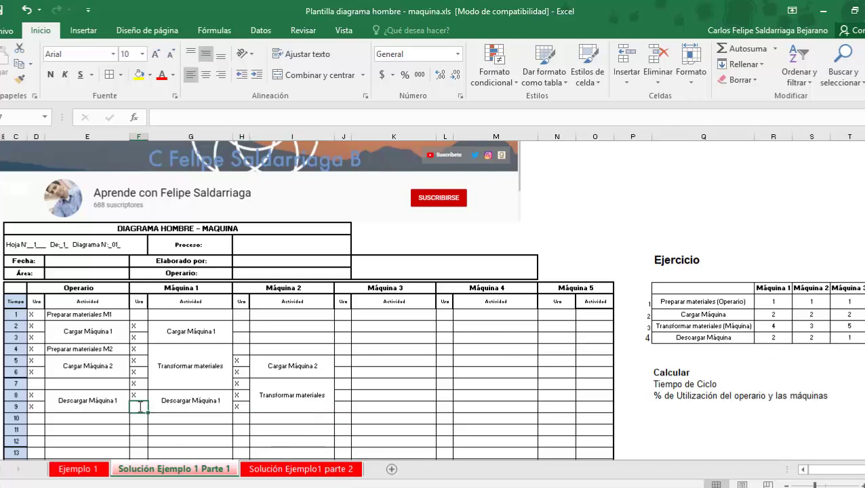
key(shift+Right)
key(ctrl+c)
key(Right)
key(Right)
key(Down)
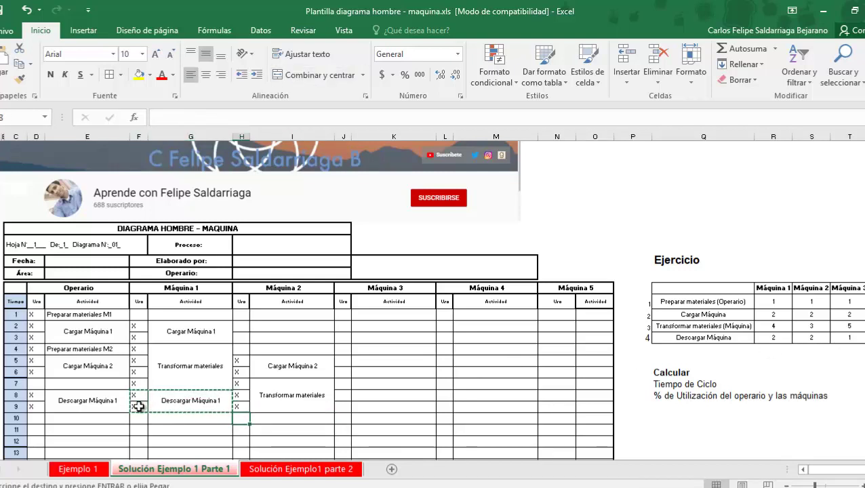
key(ctrl+v)
- Change the Máquina 2 activity at times 10 and 11 to "Descargar Máquina 2"
key(F2)
key(BackSpace)
text(2)
key(Return)
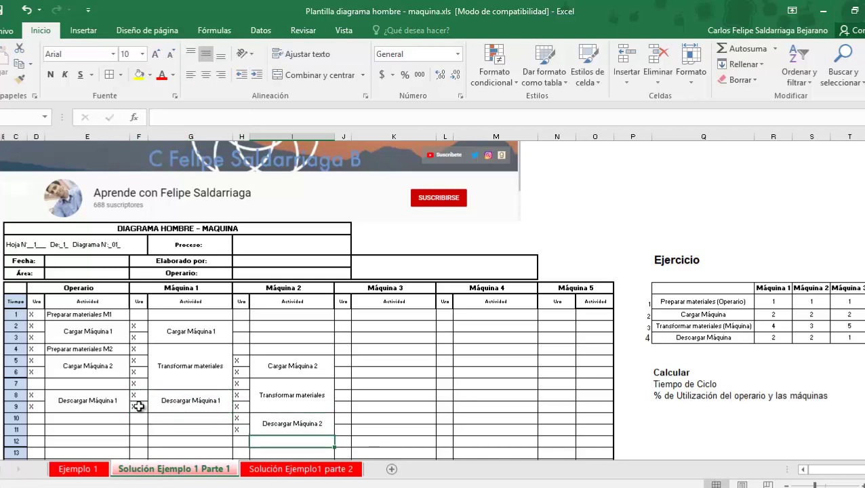
- Copy the "Descargar Máquina 2" block with its X marks to the operator at times 10 and 11
key(Up)
key(shift+Left)
key(ctrl+c)
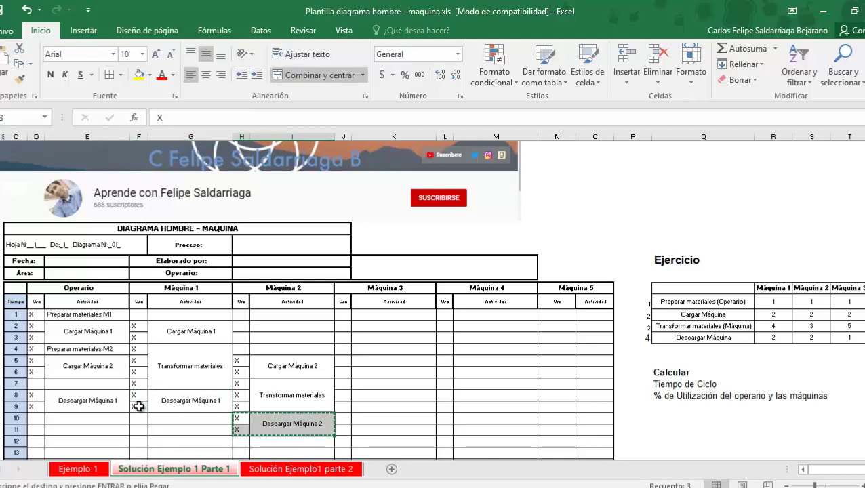
key(Left)
key(Left)
key(Left)
key(Left)
key(ctrl+v)
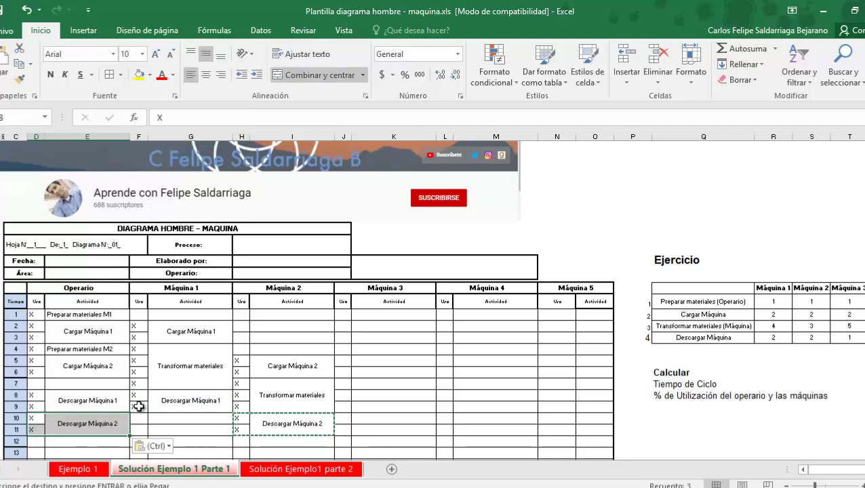
- Review the scheduled activities of Máquina 1 and Máquina 2 and the Máquina 3 times in the exercise table
click(193, 365)
scroll(227, 345, down, 1)
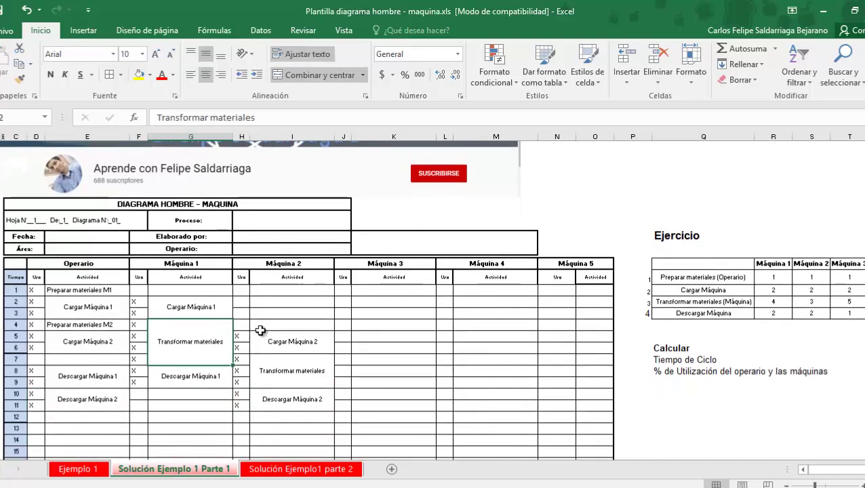
drag(136, 301, 193, 366)
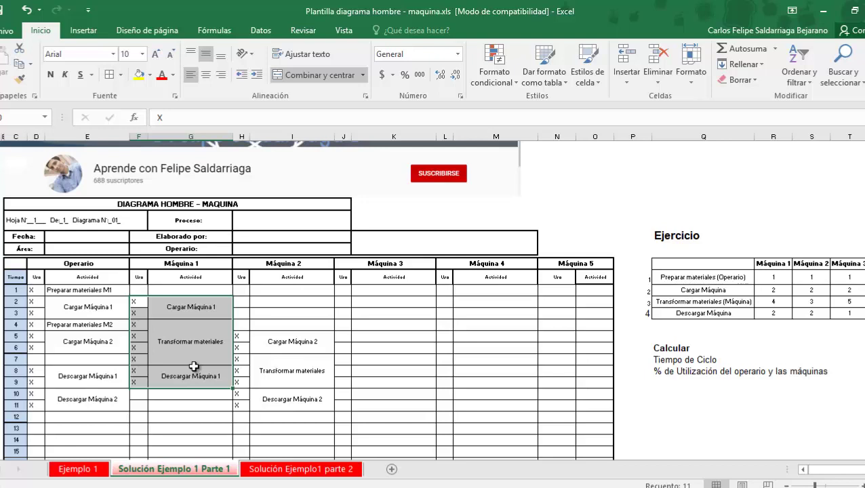
click(178, 301)
click(312, 345)
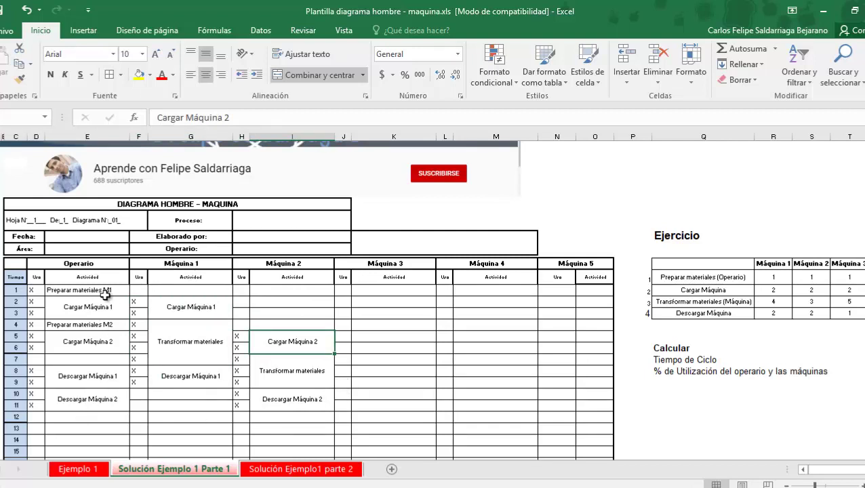
drag(204, 287, 212, 401)
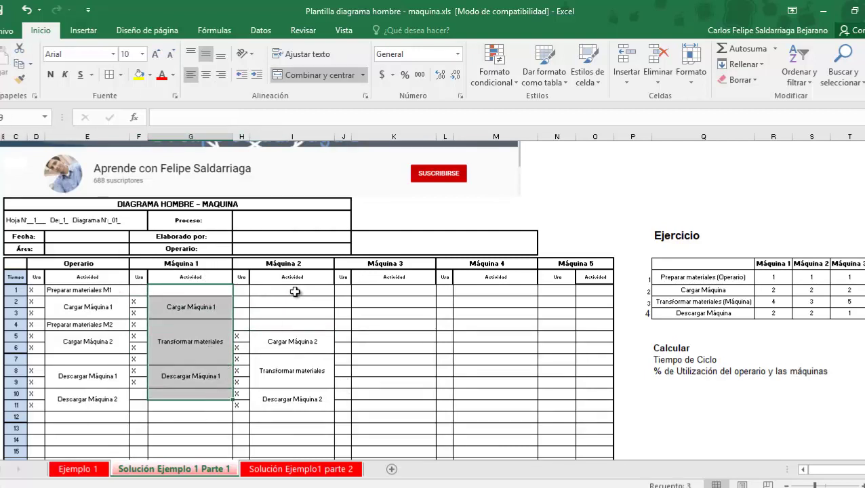
drag(293, 292, 311, 405)
drag(850, 276, 855, 314)
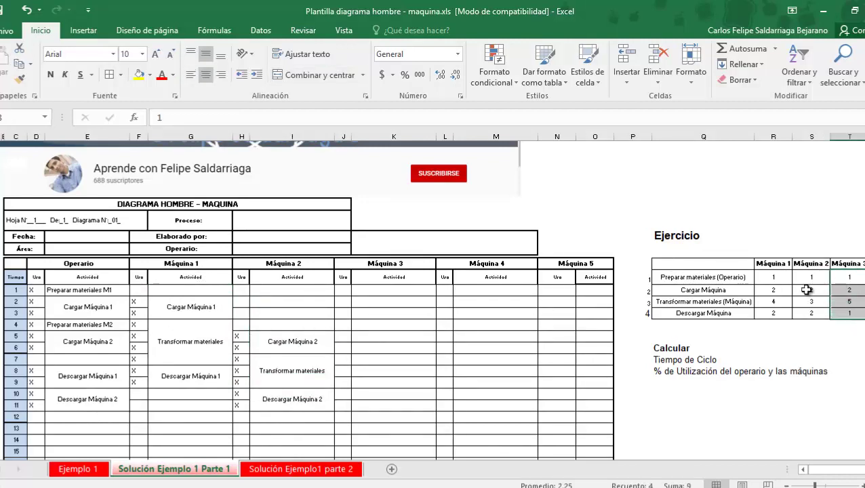
- Copy the operator's "Preparar materiales M1" activity with its X mark from time 1 to time 12
click(92, 291)
key(Left)
key(shift+Right)
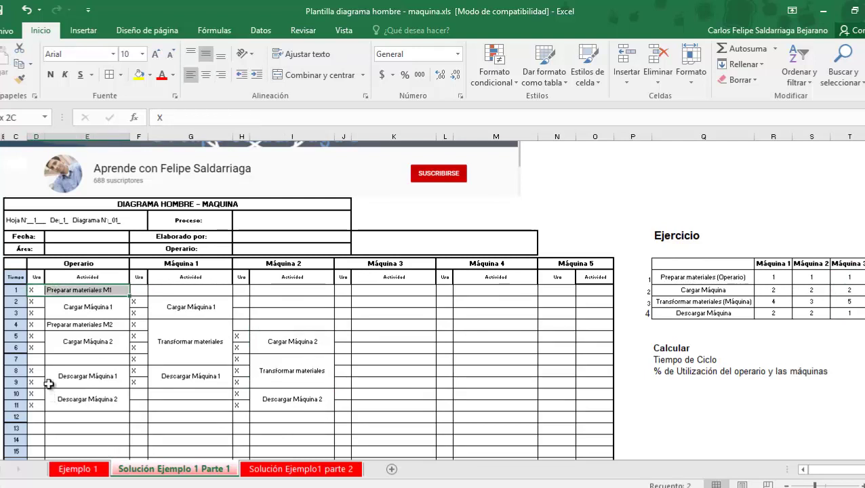
key(ctrl+c)
key(Down)
key(Down)
key(Down)
key(Down)
key(Down)
key(Down)
key(Down)
key(Down)
key(Down)
key(Down)
key(Down)
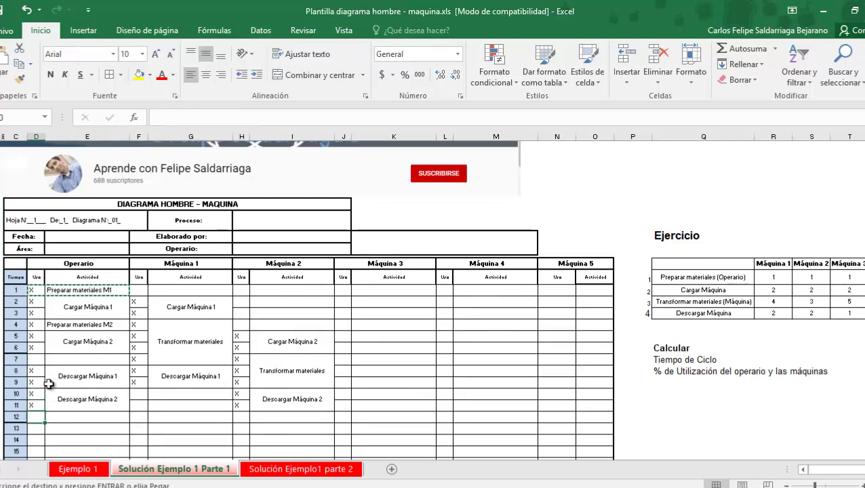
key(ctrl+v)
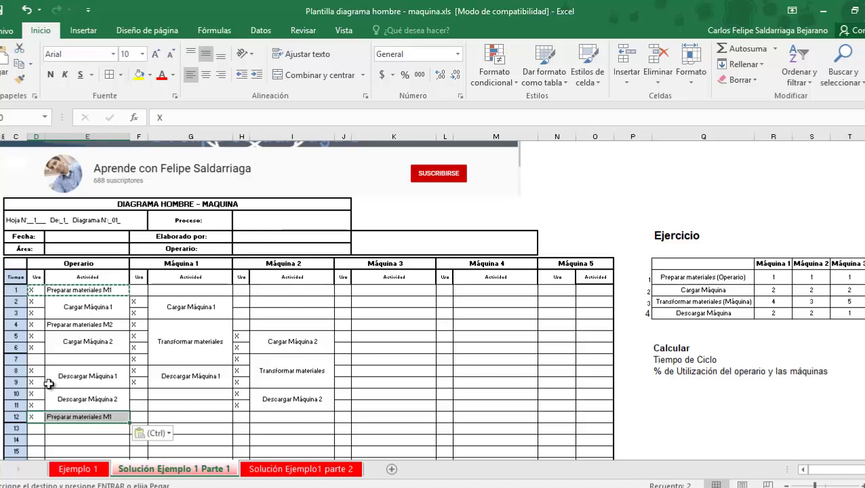
- Change the operator's activity at time 12 to "Preparar materiales M3"
key(F2)
key(Escape)
key(Right)
key(F2)
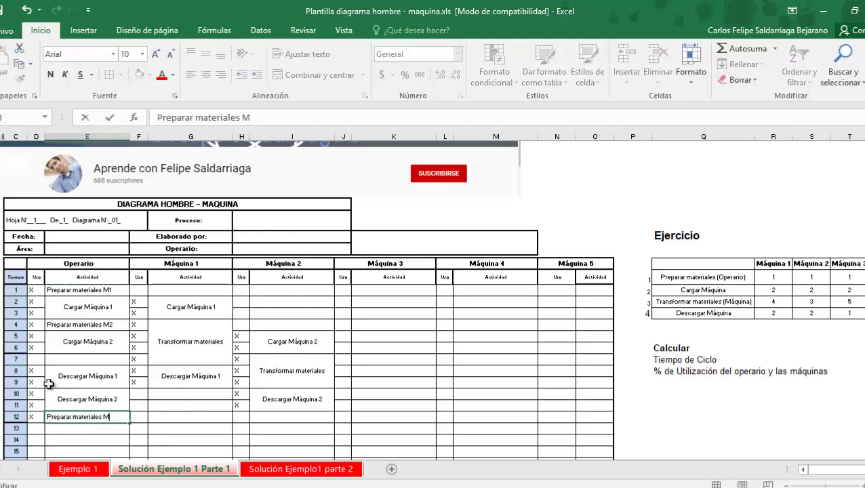
text(3)
key(Return)
- Copy the operator's "Cargar Máquina 1" block with its X marks from times 2 and 3 to times 13 and 14
key(Up)
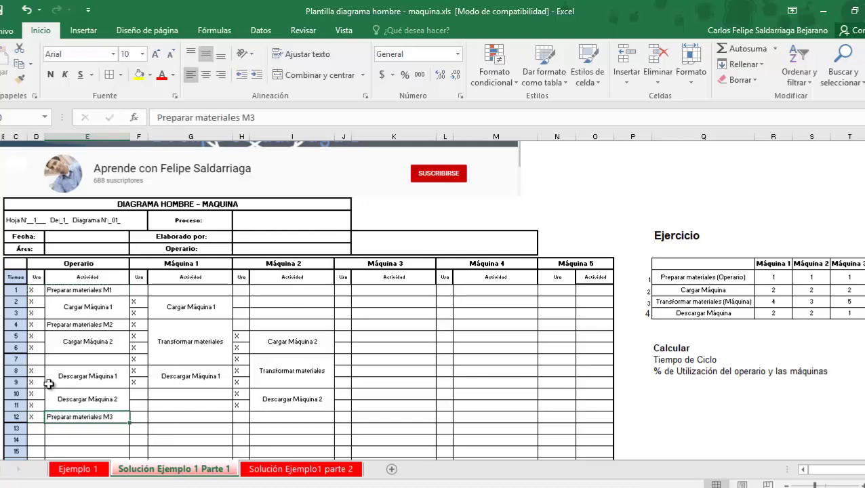
key(Up)
key(Up)
key(Up)
key(Up)
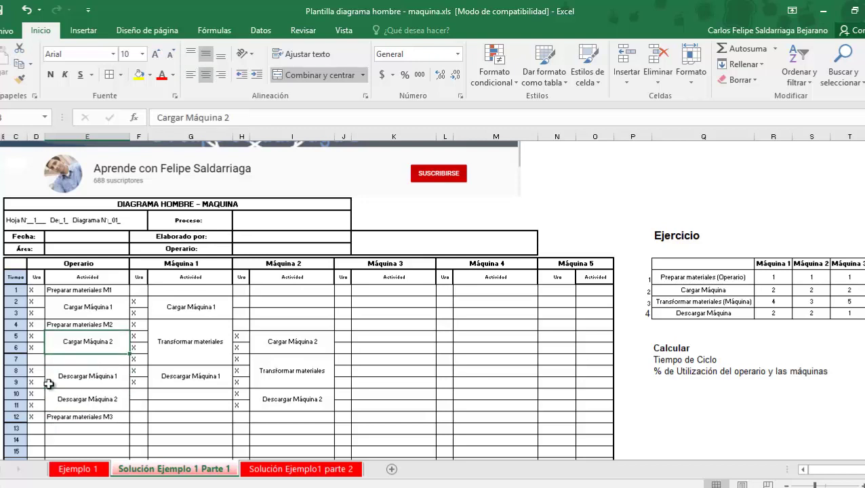
key(Up)
key(Up)
key(Left)
key(shift+Down)
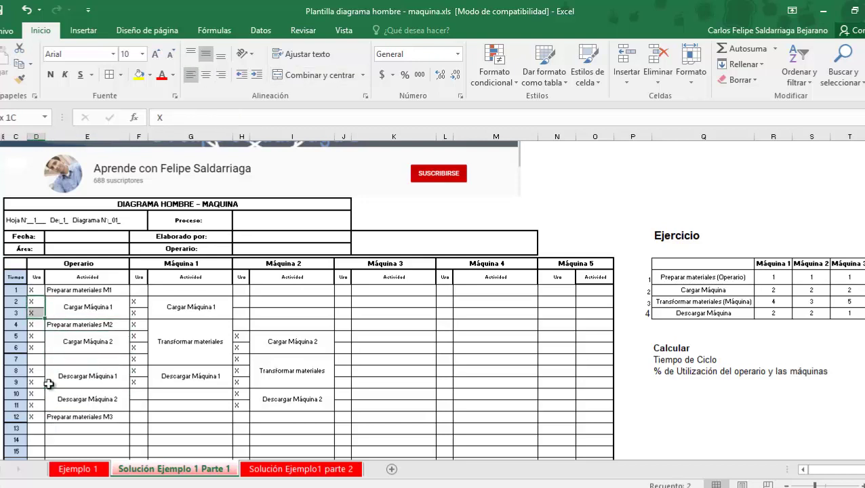
key(shift+Right)
key(ctrl+c)
key(Down)
key(Down)
key(Down)
key(Down)
key(Down)
key(Down)
key(Down)
key(Down)
key(Down)
key(Down)
key(Down)
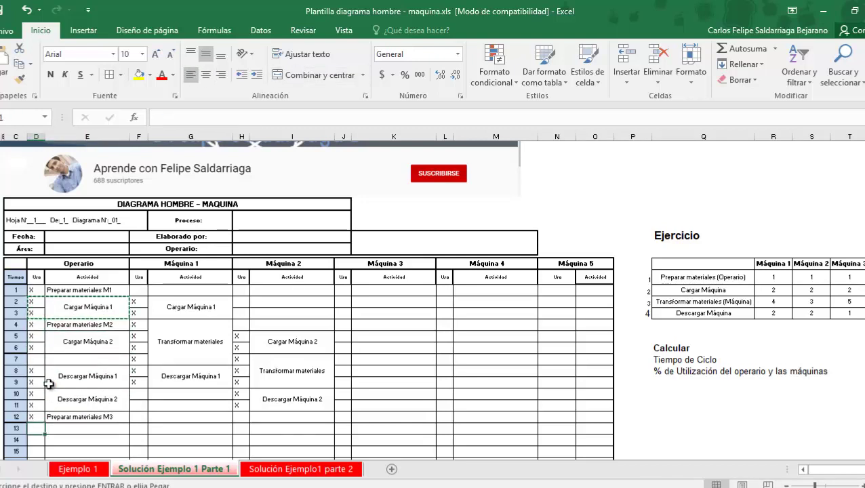
key(ctrl+v)
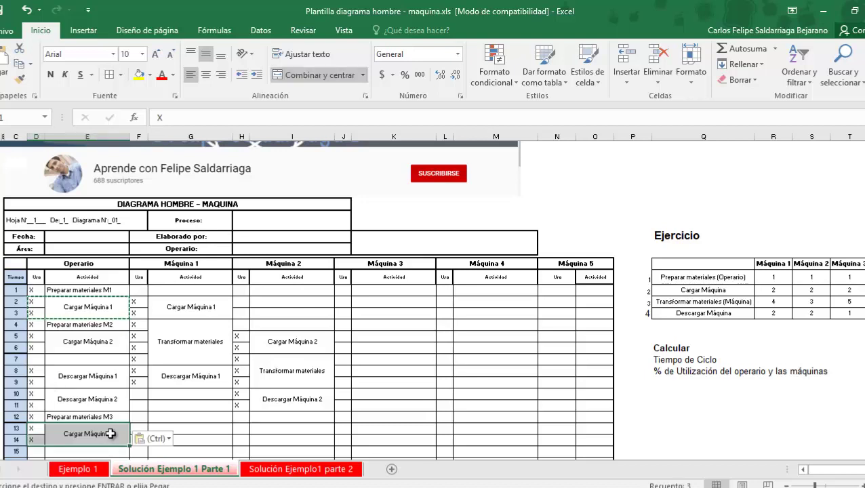
- Change the operator's activity at times 13 and 14 to "Cargar Máquina 3"
double_click(110, 434)
key(BackSpace)
text(3)
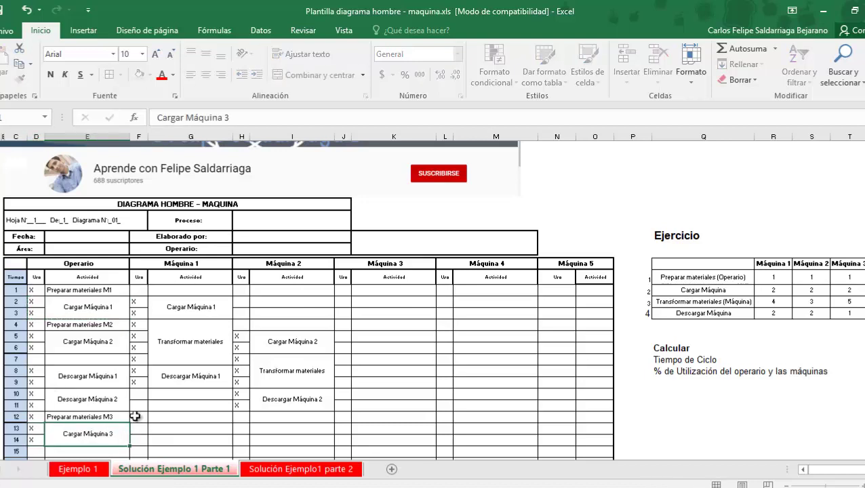
key(Return)
- Copy the operator's "Cargar Máquina 3" block with its X marks to Máquina 3 at times 13 and 14
key(Up)
key(Left)
key(shift+Right)
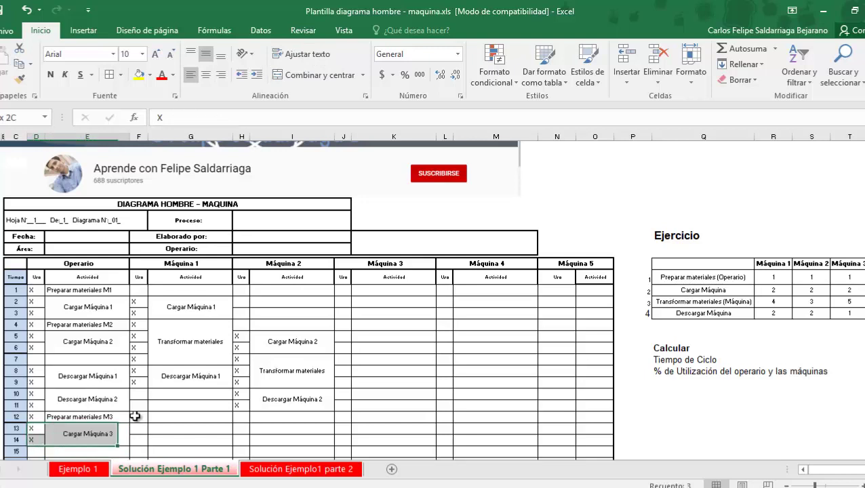
key(ctrl+c)
key(Right)
key(Right)
key(Right)
key(Right)
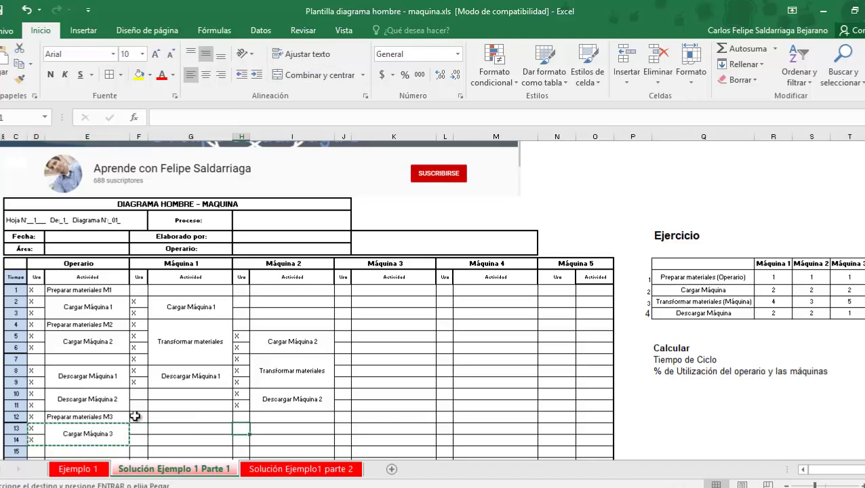
key(Right)
key(Right)
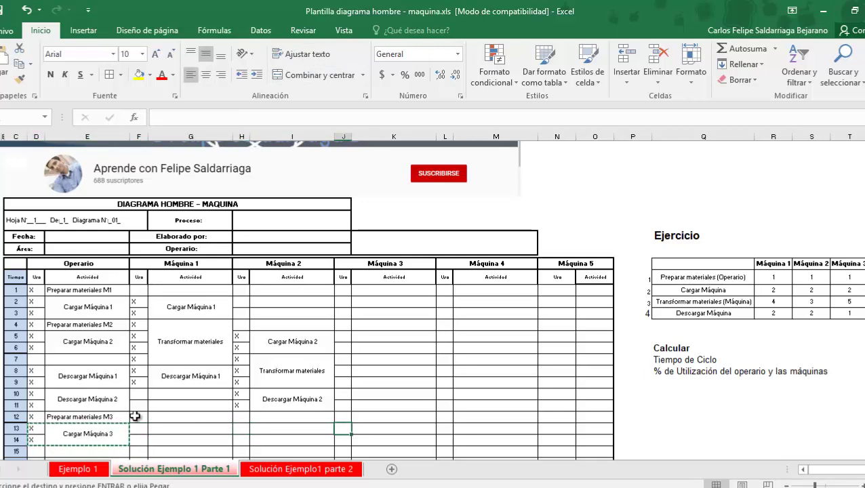
key(ctrl+v)
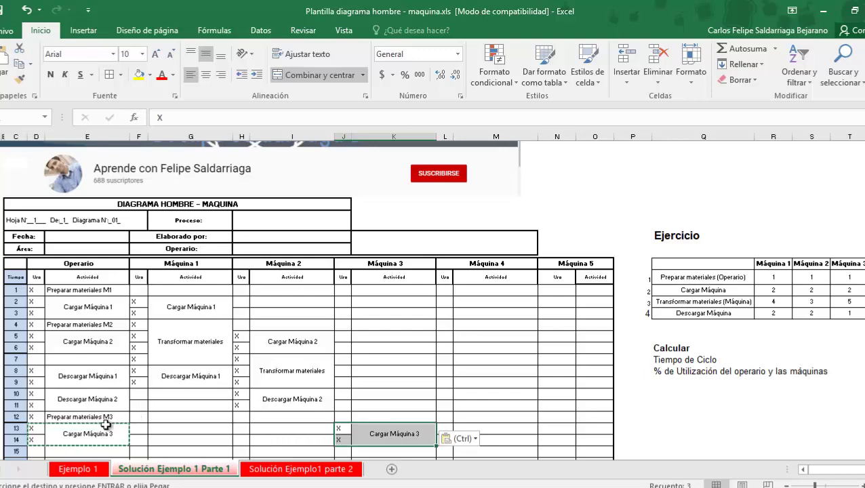
- Copy Máquina 2's "Transformar materiales" block with its X marks to Máquina 3 at times 15 to 17
click(112, 417)
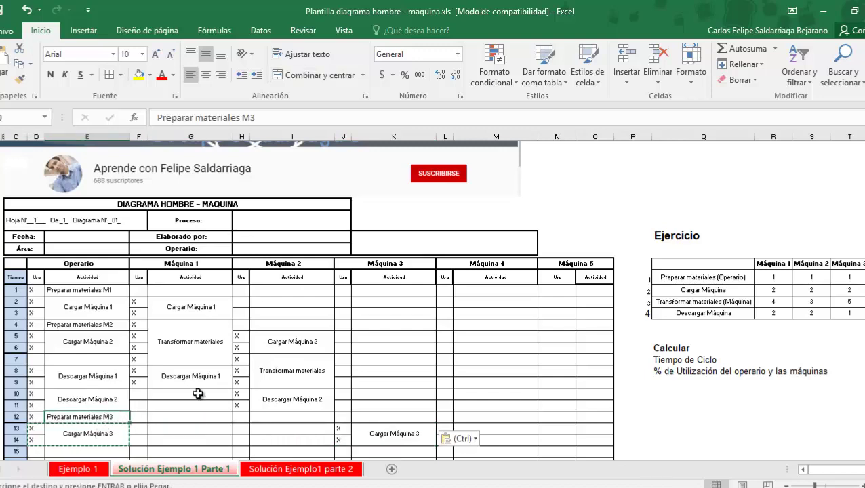
scroll(387, 373, down, 1)
click(369, 408)
scroll(434, 332, down, 1)
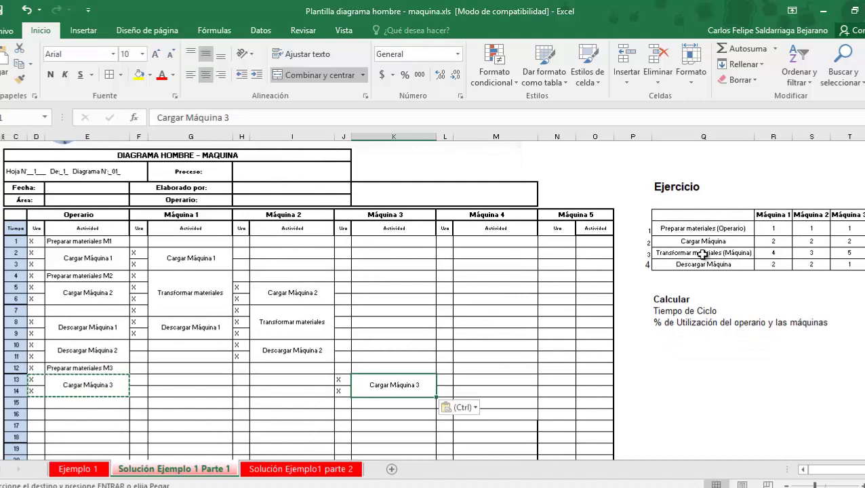
click(301, 327)
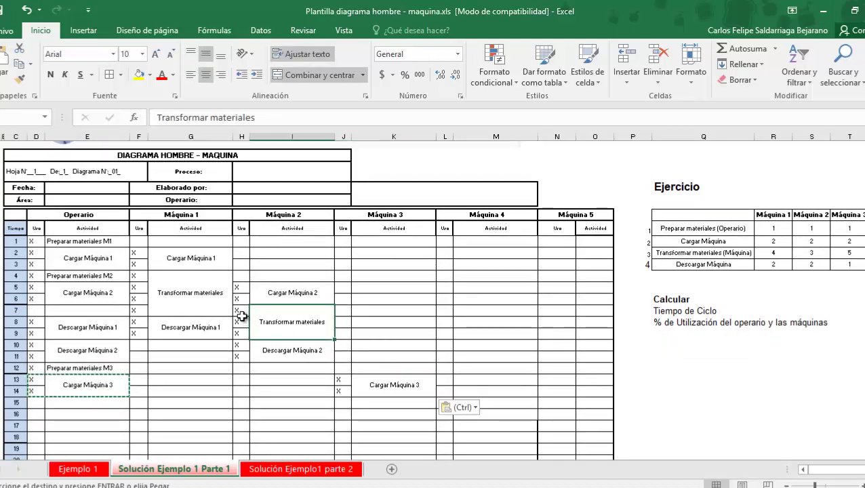
drag(242, 311, 271, 328)
key(ctrl+c)
click(348, 401)
key(ctrl+v)
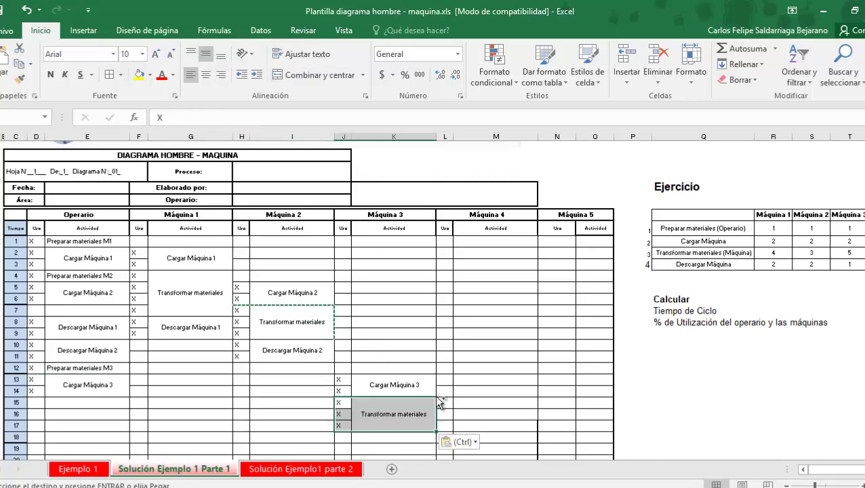
- Extend Máquina 3's "Transformar materiales" block to cover times 15 to 19, adding X marks at times 18 and 19
key(Escape)
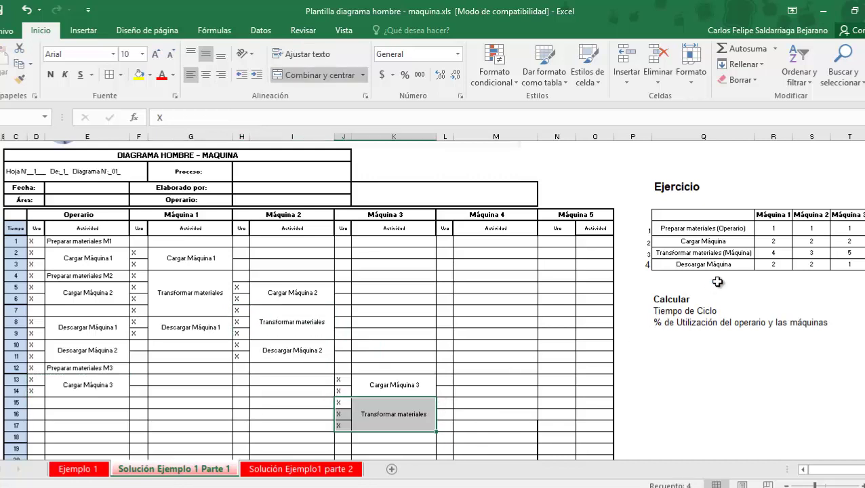
click(841, 251)
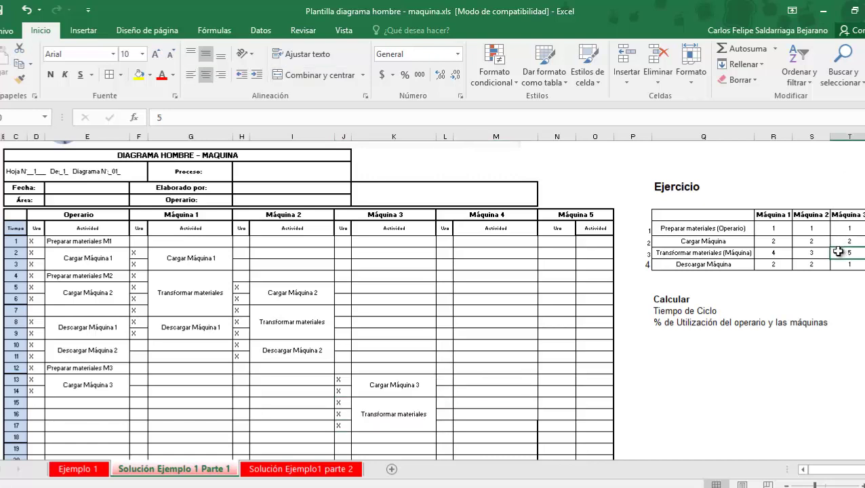
drag(139, 276, 151, 311)
drag(241, 309, 241, 332)
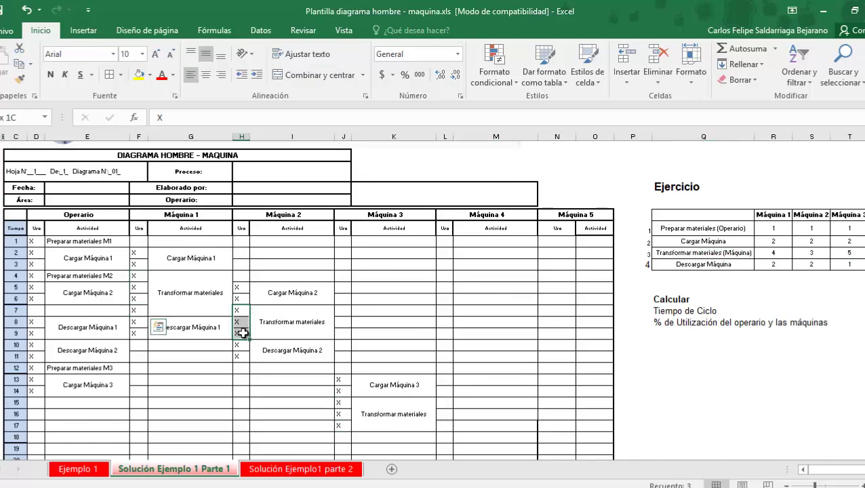
drag(345, 402, 381, 449)
click(348, 438)
text(X)
key(Return)
text(X)
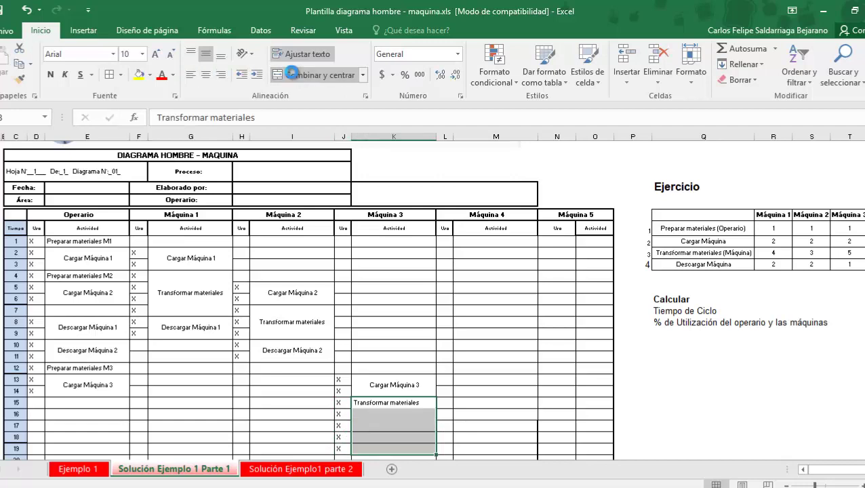
click(291, 71)
scroll(456, 314, down, 1)
scroll(456, 314, down, 1)
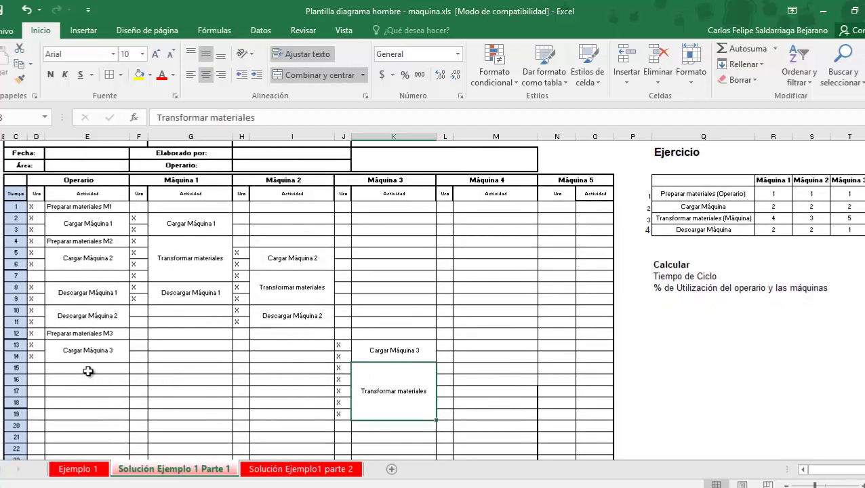
- Enter "Descargar M3" with an X mark at time 20 for both Máquina 3 and the operator
drag(88, 368, 86, 418)
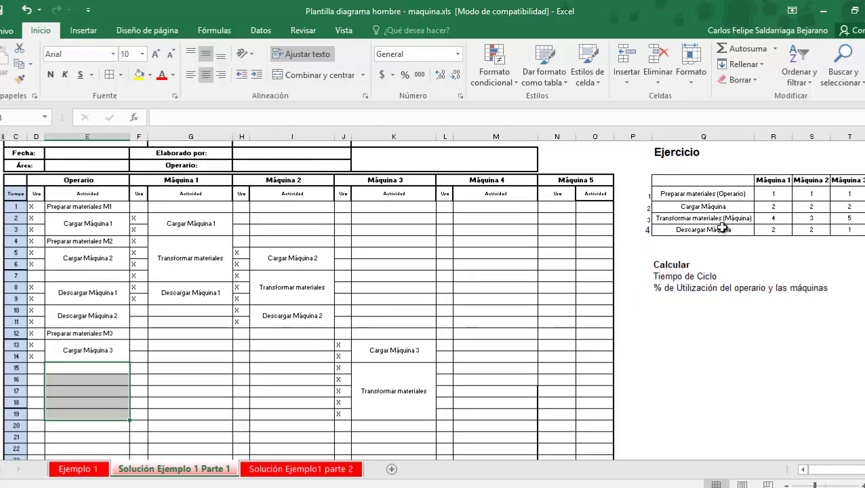
click(117, 319)
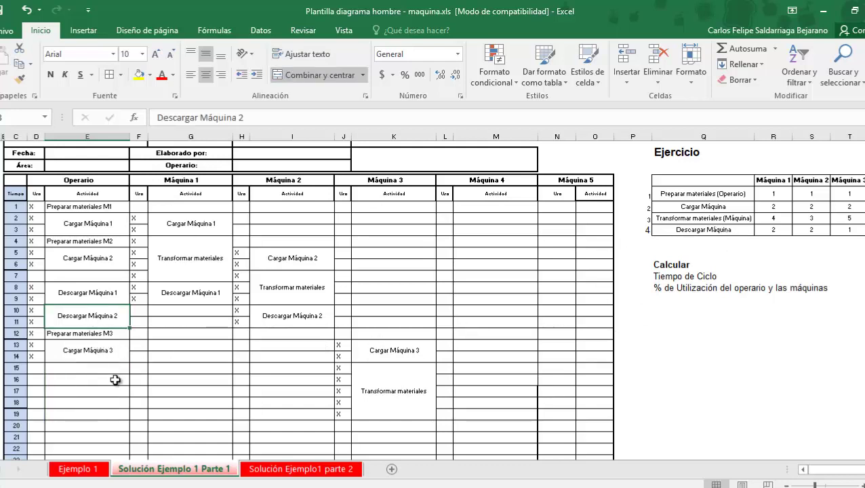
click(399, 425)
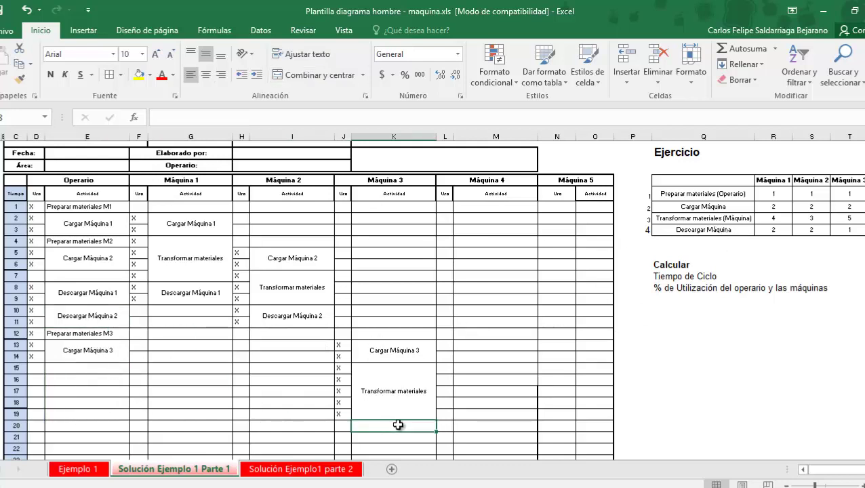
text(D)
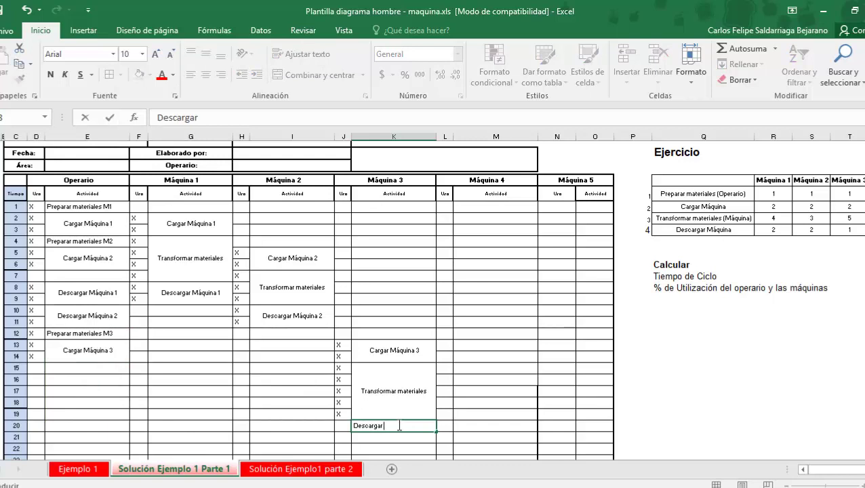
text(escargar)
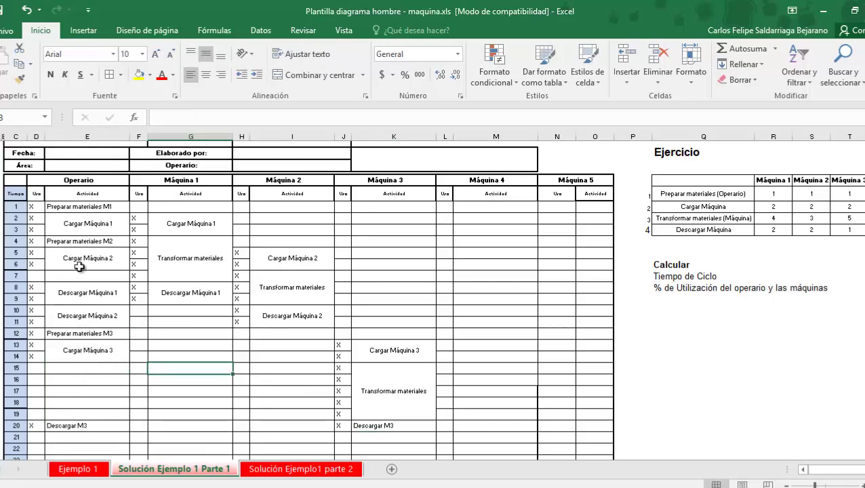
- Review the operator's activities in time order from 1 to 20, comparing the last ones with Máquina 3's schedule
drag(111, 206, 101, 424)
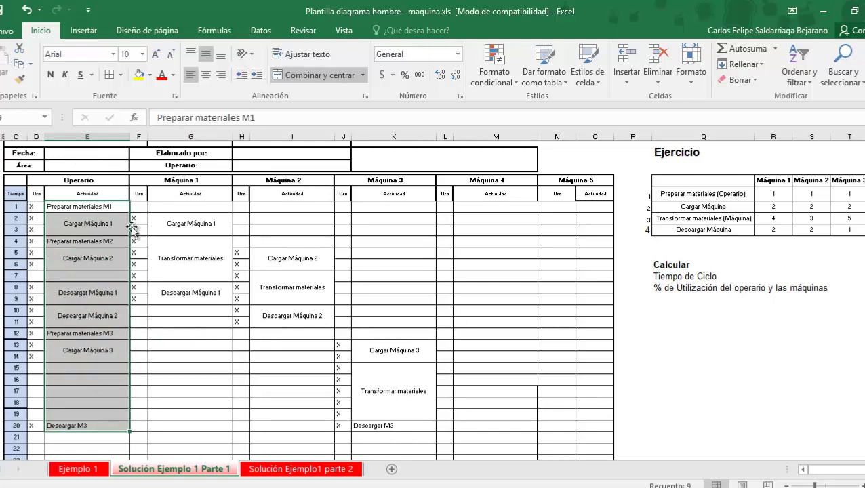
click(76, 206)
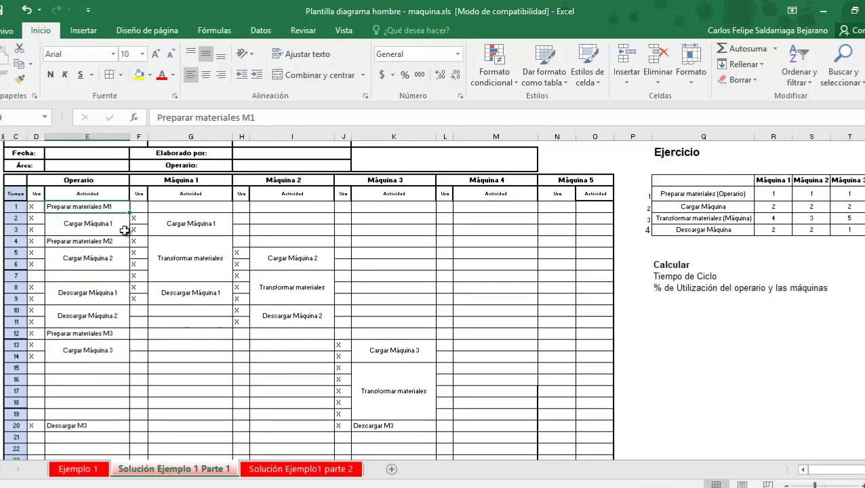
click(88, 224)
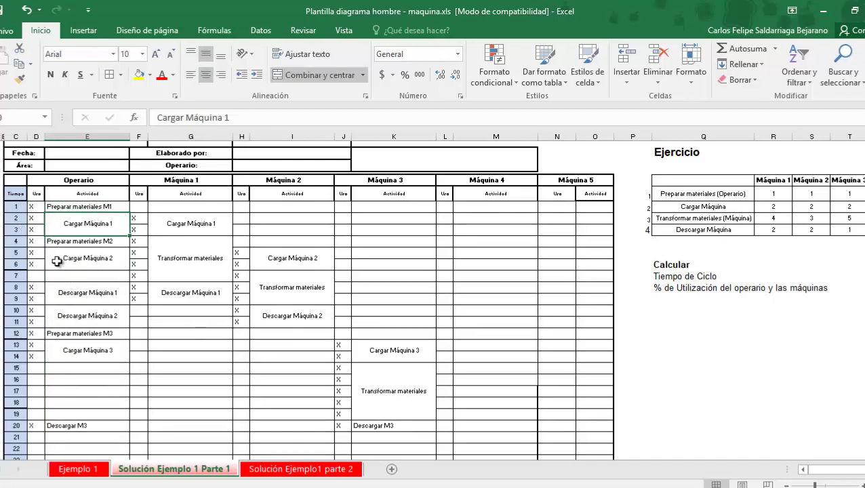
click(26, 242)
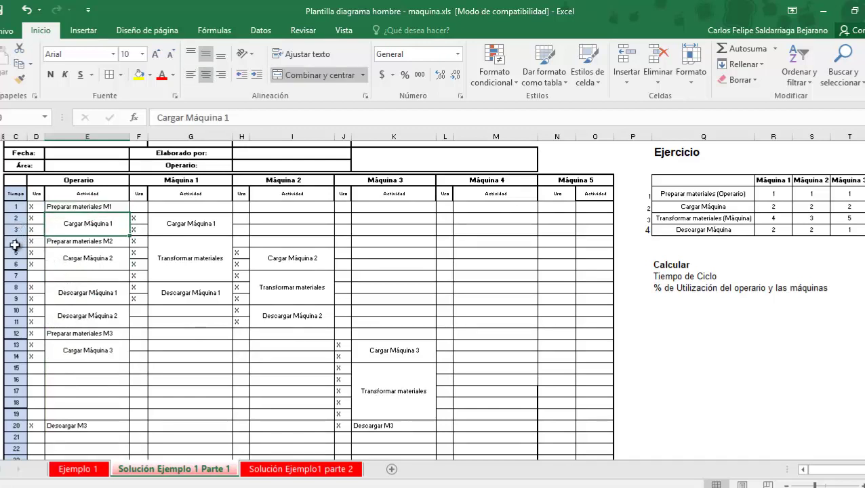
click(119, 242)
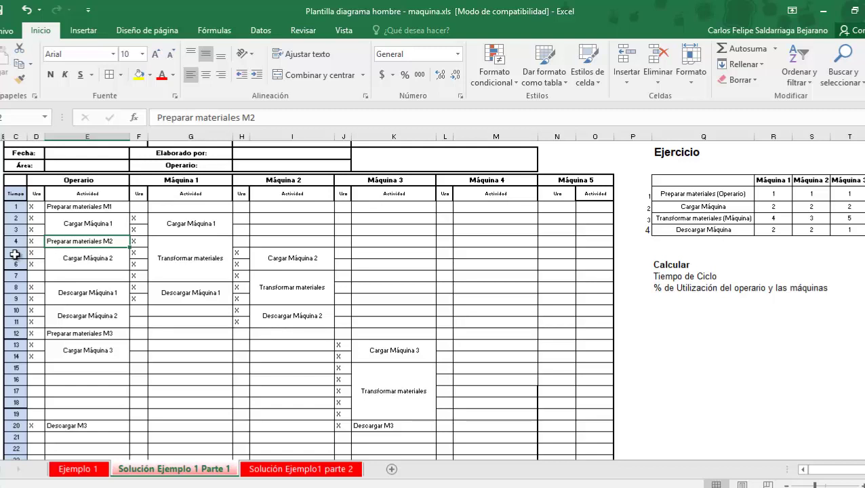
click(118, 263)
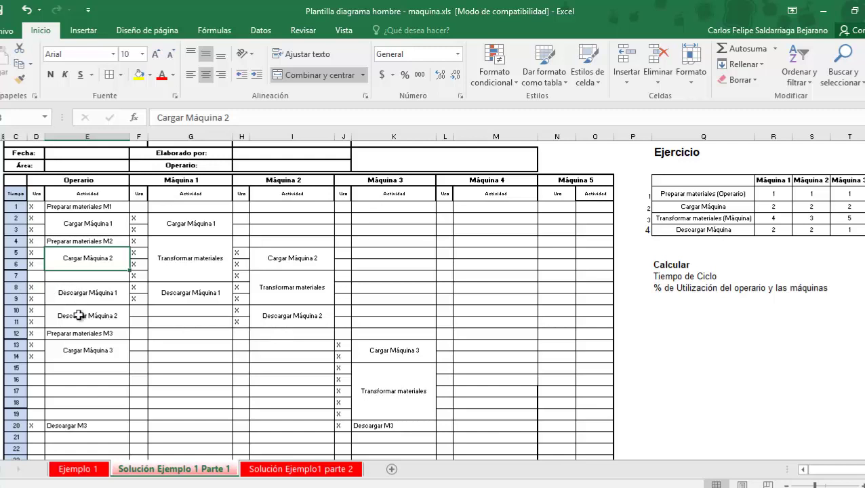
click(21, 288)
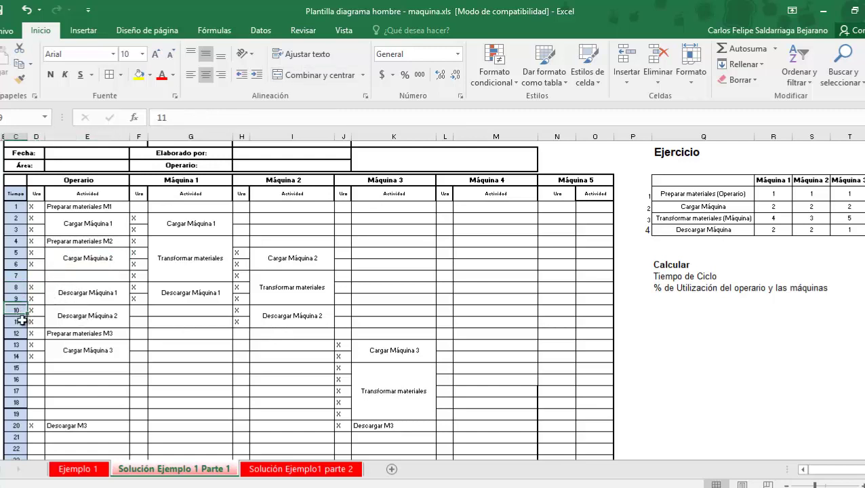
click(98, 316)
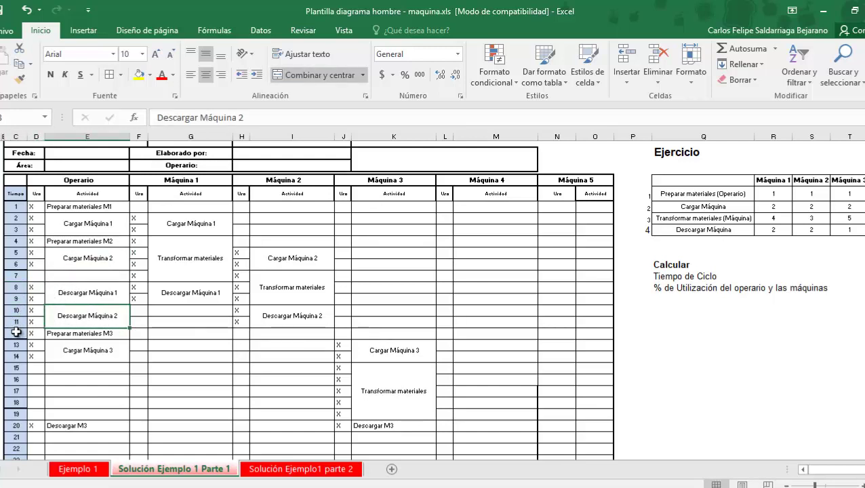
click(17, 333)
click(94, 337)
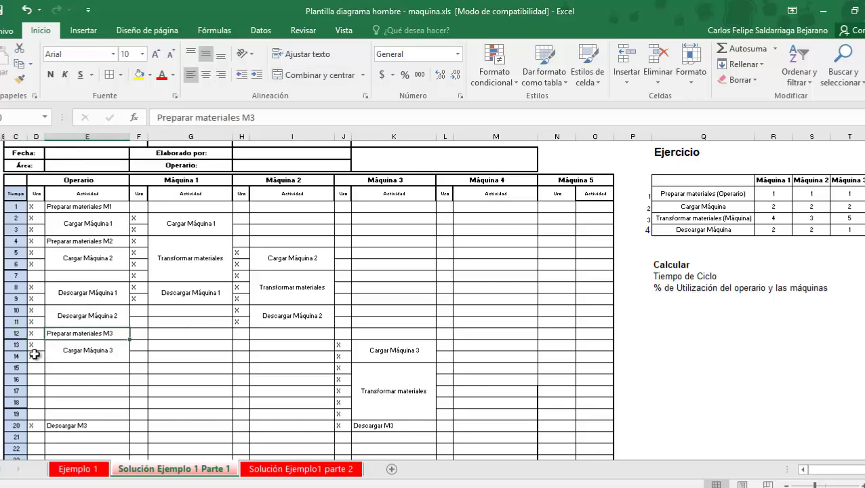
click(89, 349)
click(388, 353)
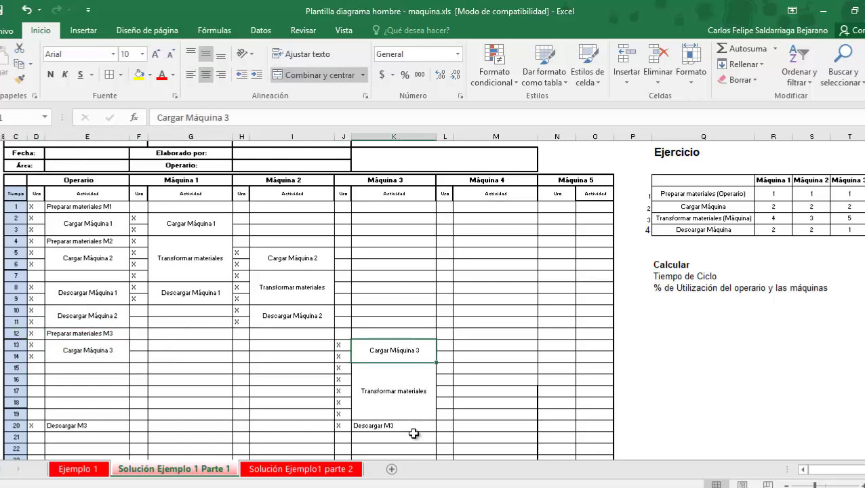
drag(87, 368, 87, 413)
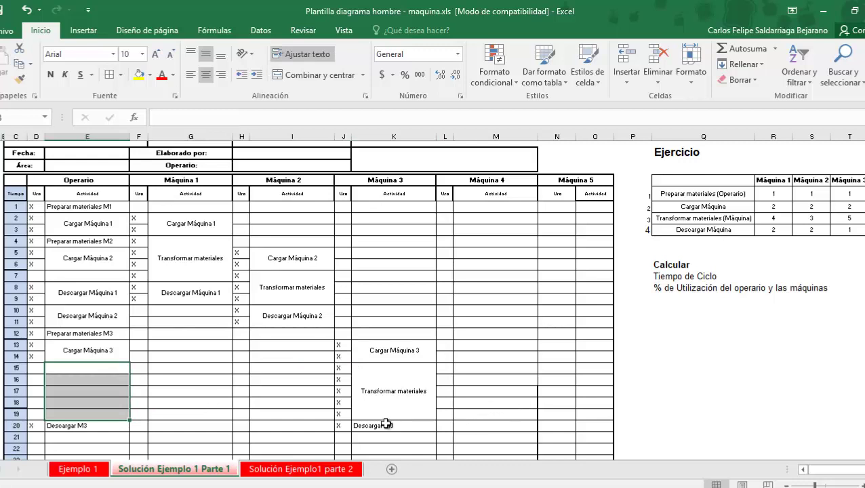
click(71, 430)
click(359, 425)
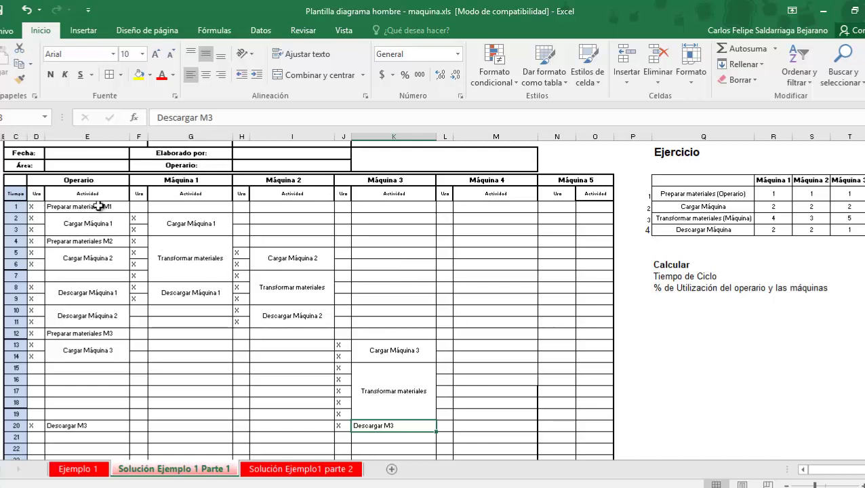
- Examine the complete schedule of the operator and the three machines from time 1 to 20 as one full cycle
drag(61, 207, 197, 428)
drag(417, 462, 453, 386)
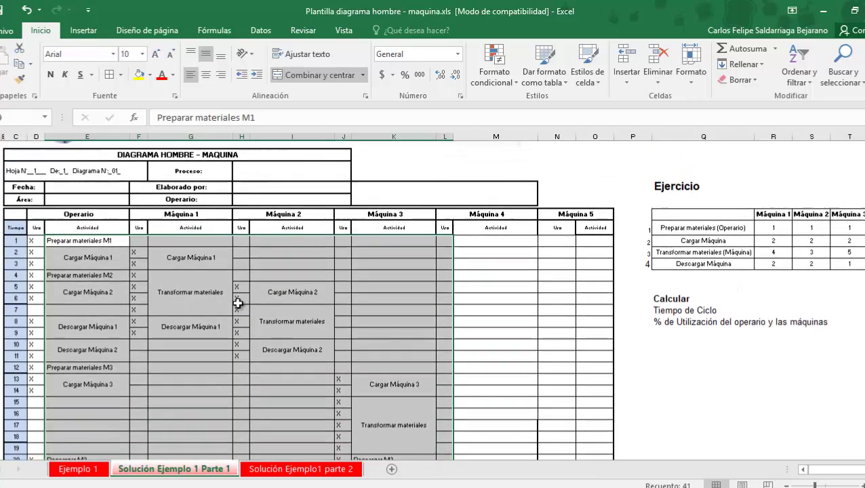
scroll(377, 232, down, 1)
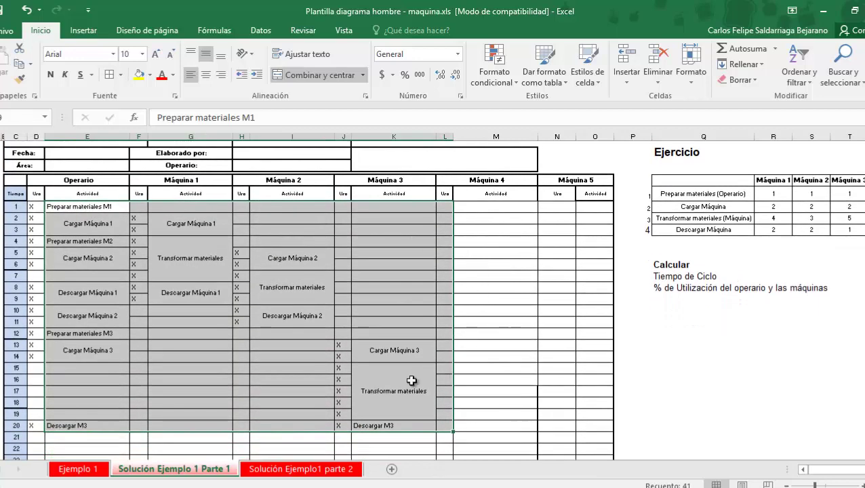
click(70, 424)
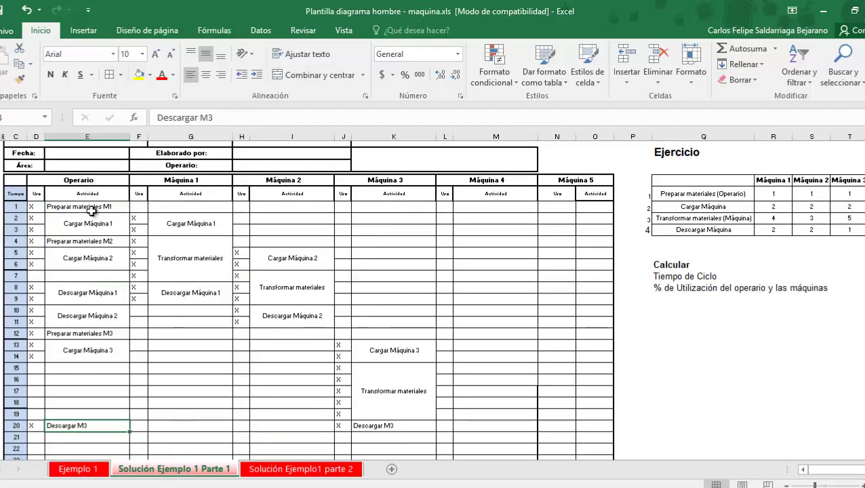
drag(90, 210, 426, 390)
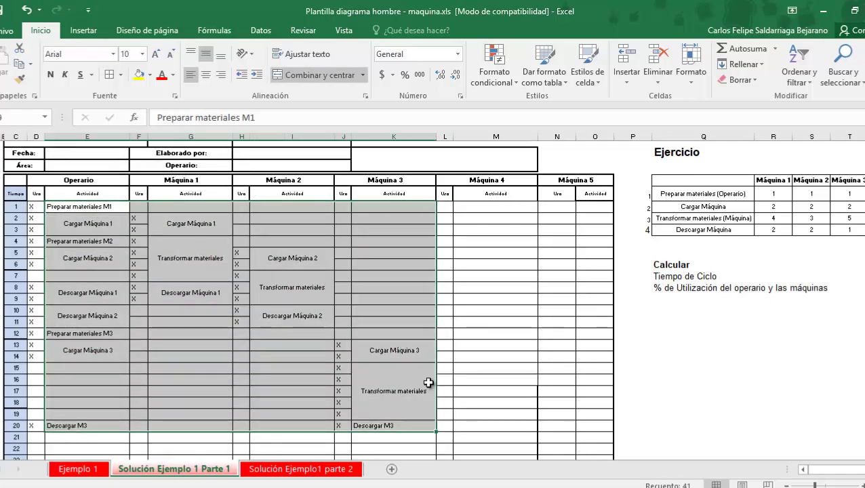
click(391, 365)
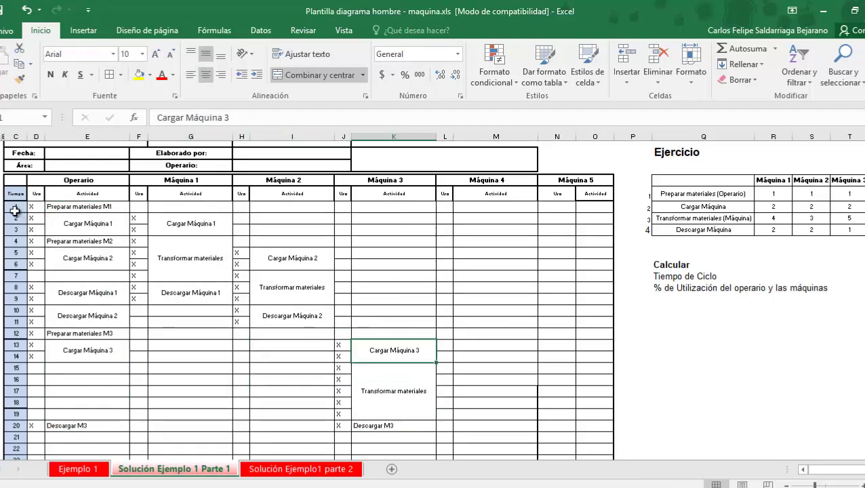
click(80, 422)
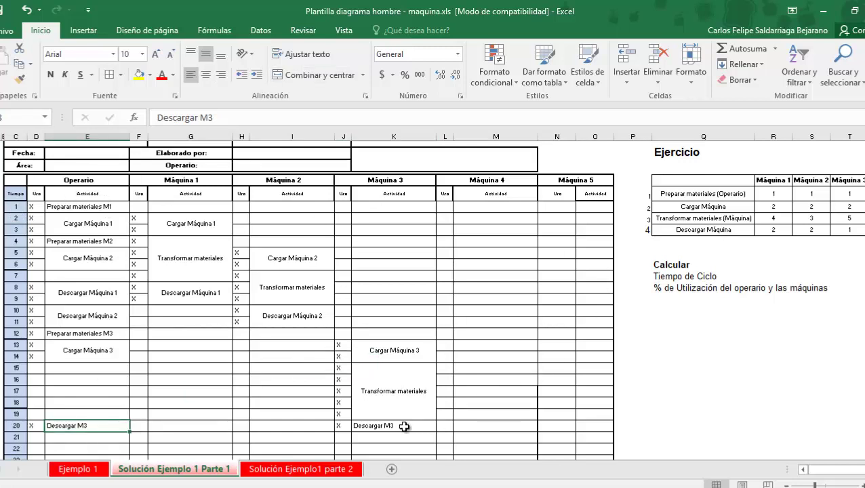
key(Return)
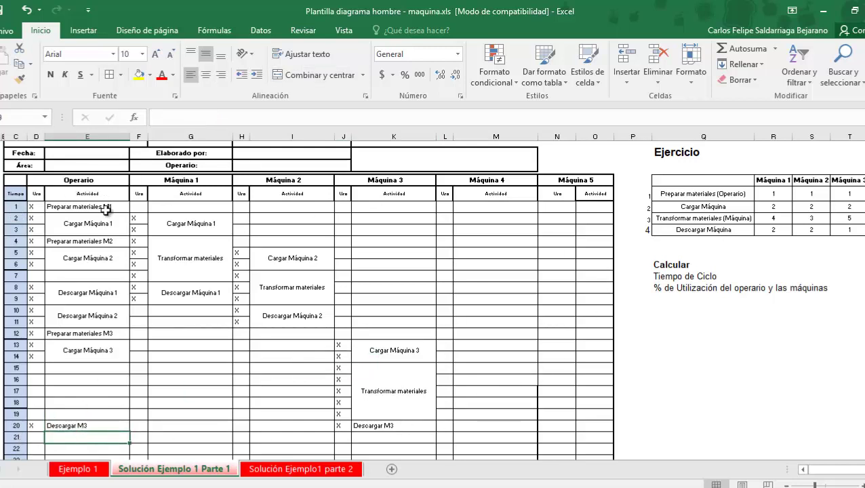
drag(107, 202, 412, 424)
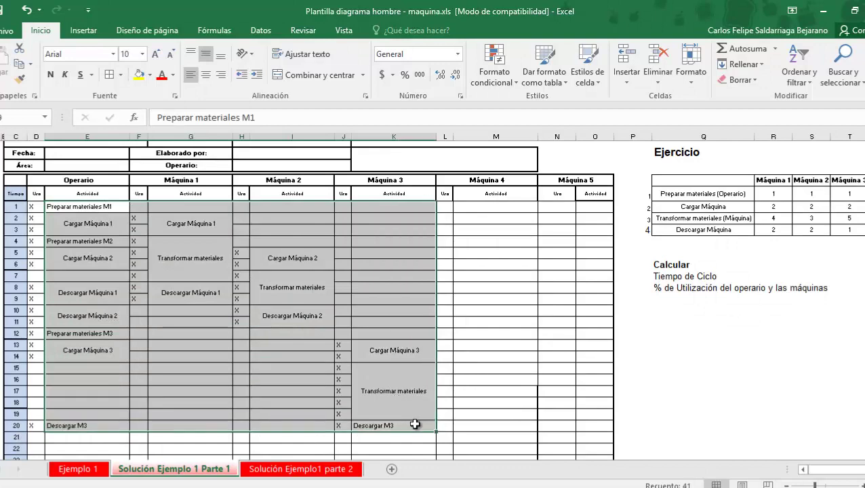
scroll(349, 411, down, 2)
scroll(180, 415, up, 2)
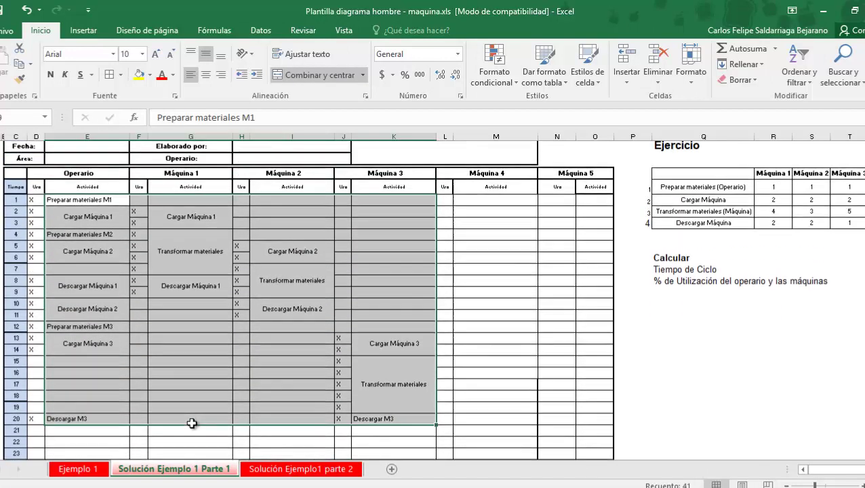
- Inspect the operator's cycle time and the machines' action-time formulas in the "Resumen y Análisis de la información" table
click(143, 399)
scroll(142, 399, down, 3)
scroll(142, 399, down, 2)
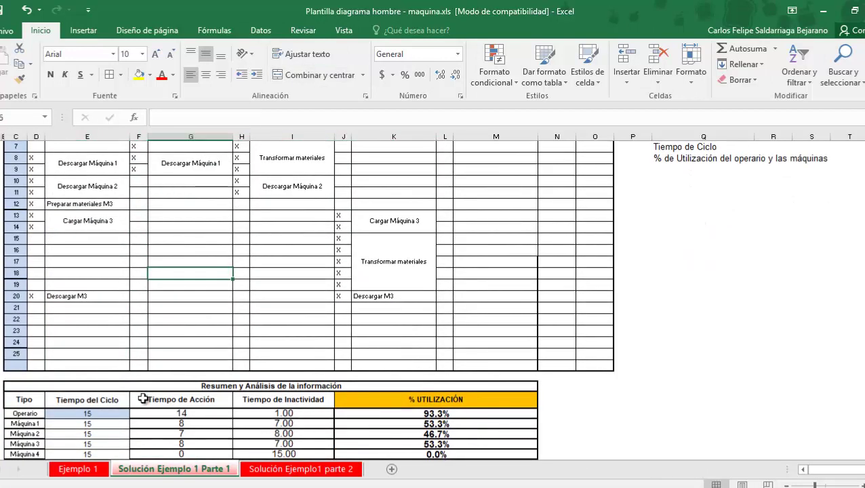
click(117, 379)
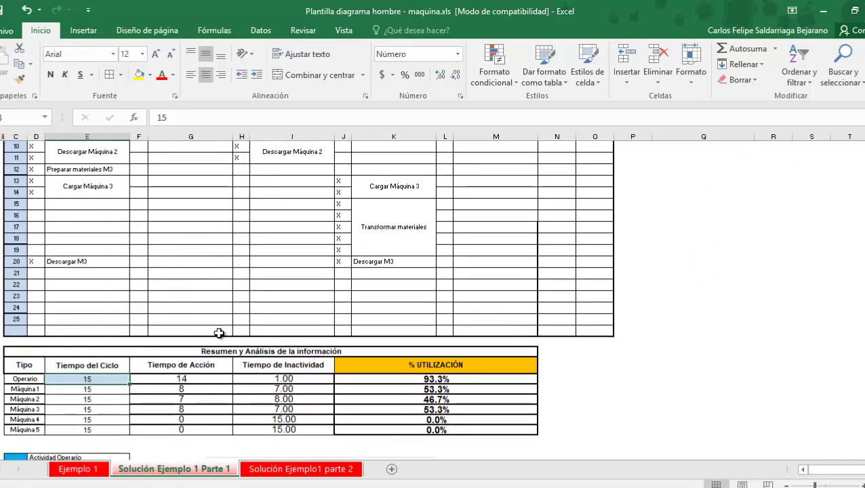
click(216, 389)
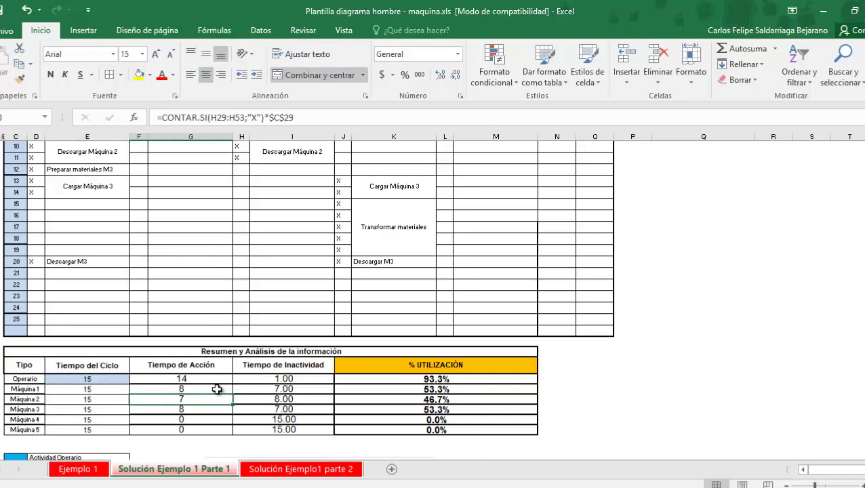
click(120, 381)
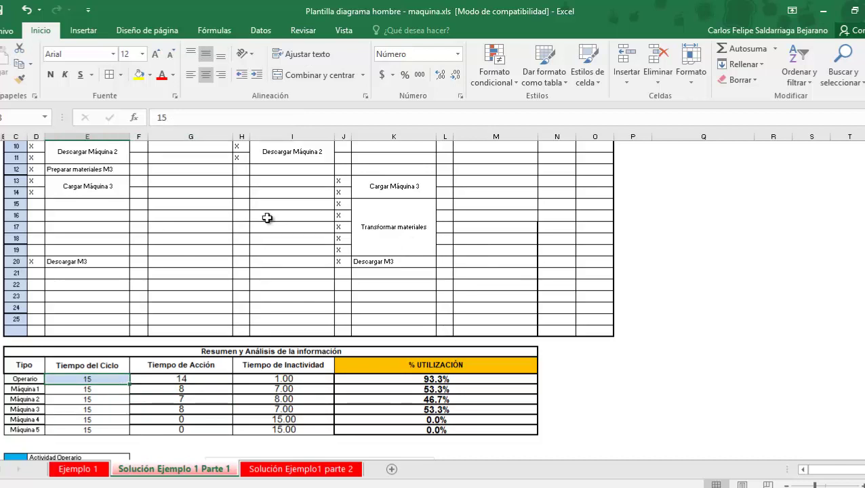
- Set the operator's cycle time to 20 in the "Resumen y Análisis de la información" table
text(20)
key(Return)
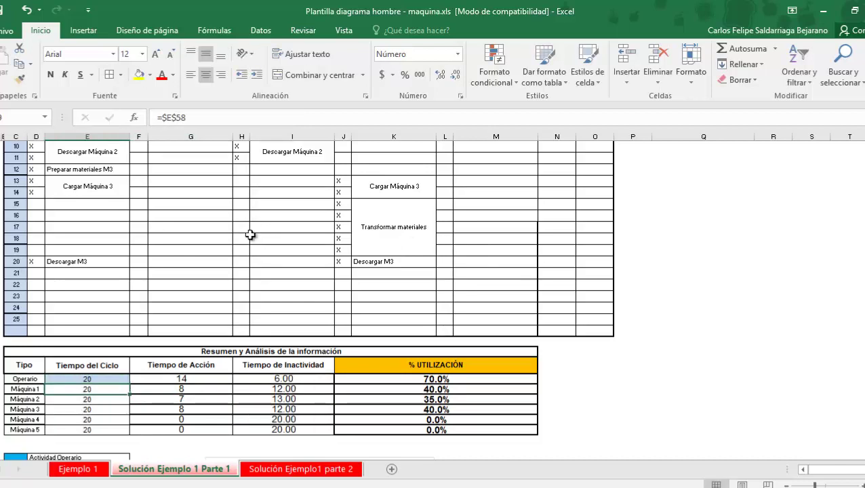
- Compare the operator's action-time formula with the X marks in the operator's column from time 1 to 20
click(211, 382)
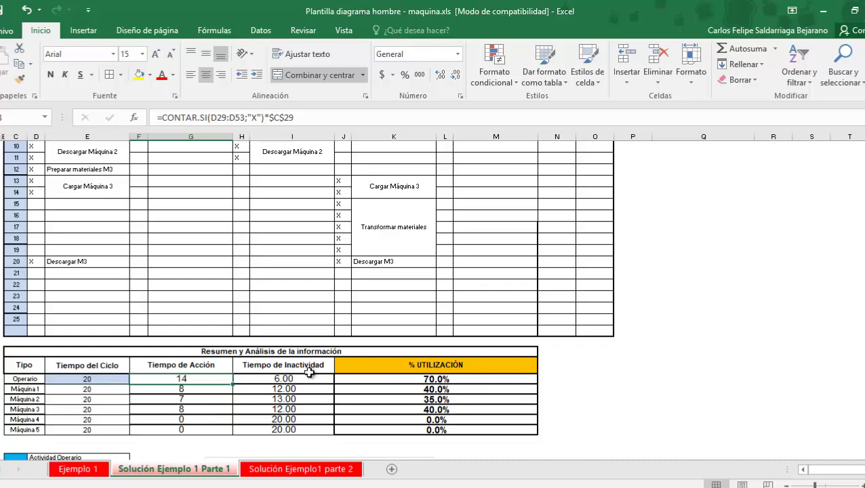
scroll(206, 309, up, 5)
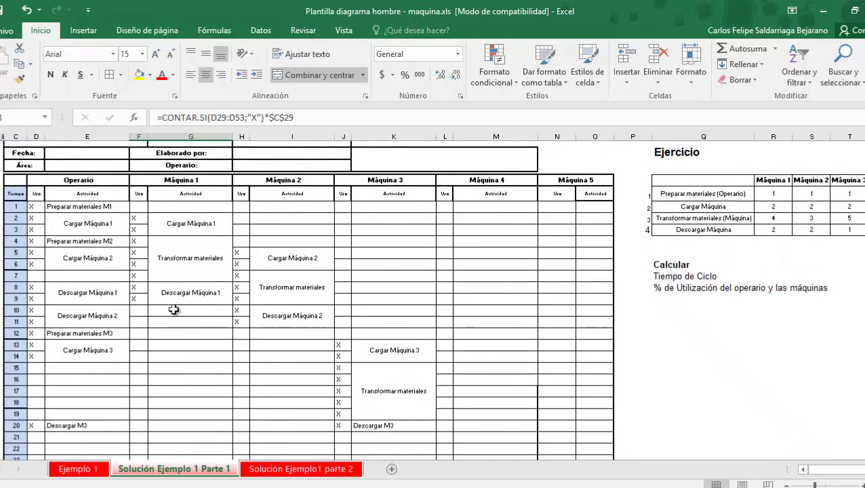
drag(38, 205, 49, 415)
scroll(68, 237, up, 1)
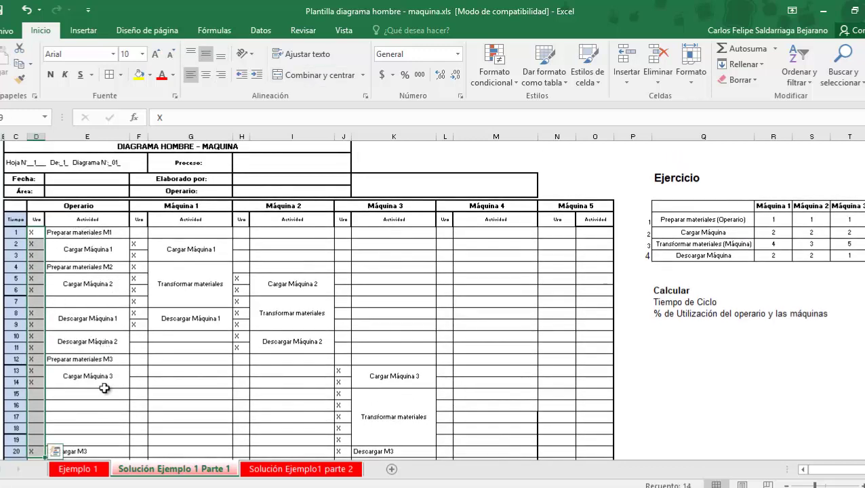
scroll(117, 343, down, 2)
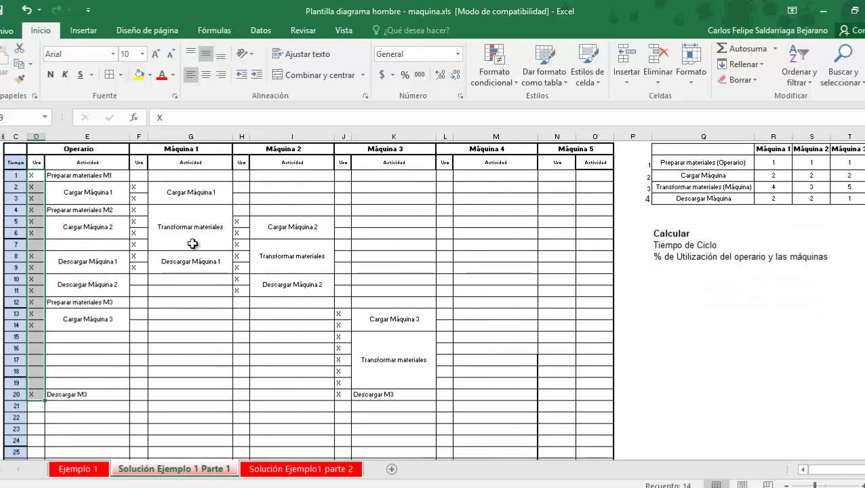
scroll(190, 237, up, 1)
- Check the X marks of Máquina 1, Máquina 2 and Máquina 3 against their action times in the summary table
click(187, 269)
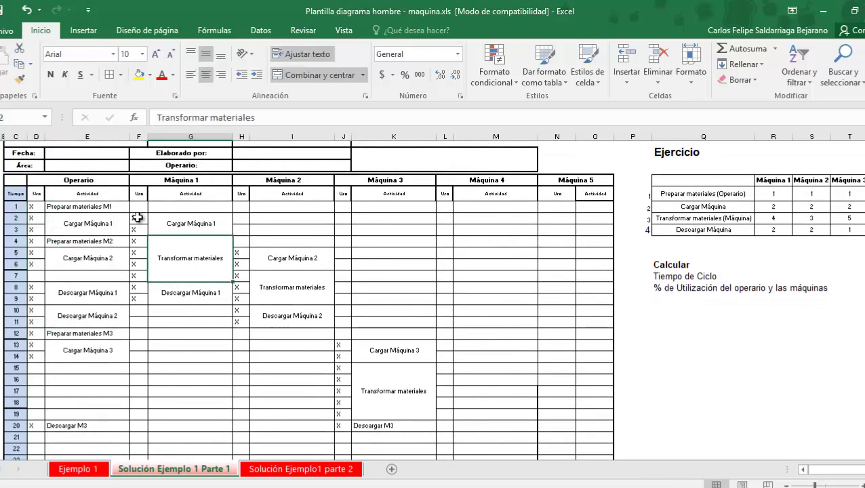
drag(137, 218, 144, 298)
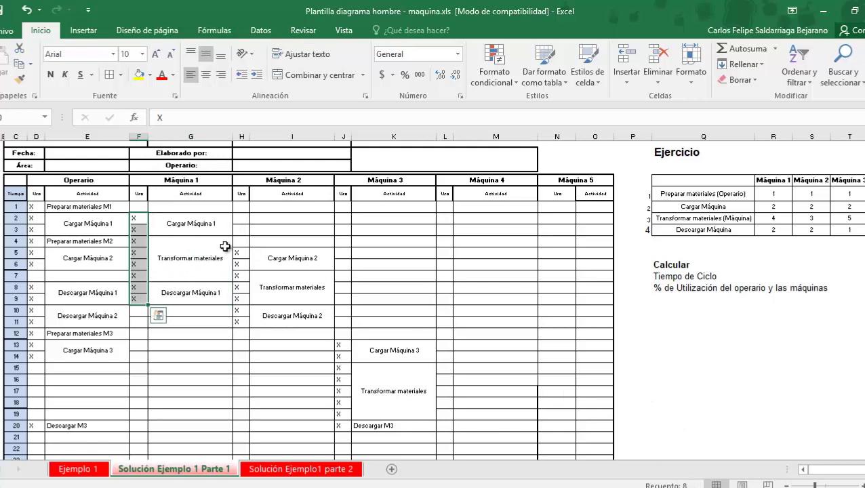
drag(236, 253, 299, 323)
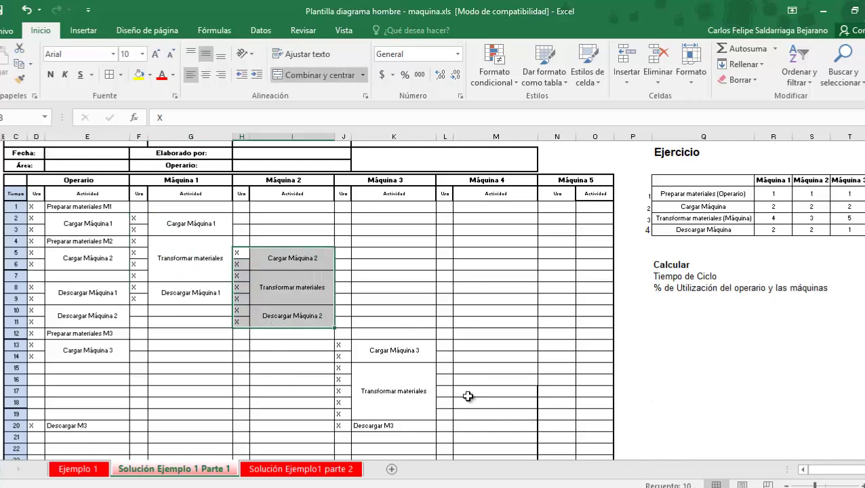
click(125, 275)
drag(239, 253, 242, 320)
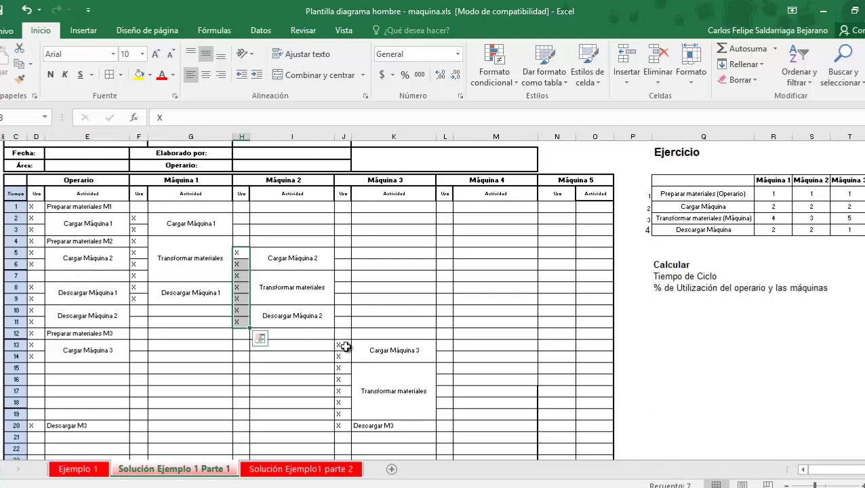
drag(341, 347, 346, 424)
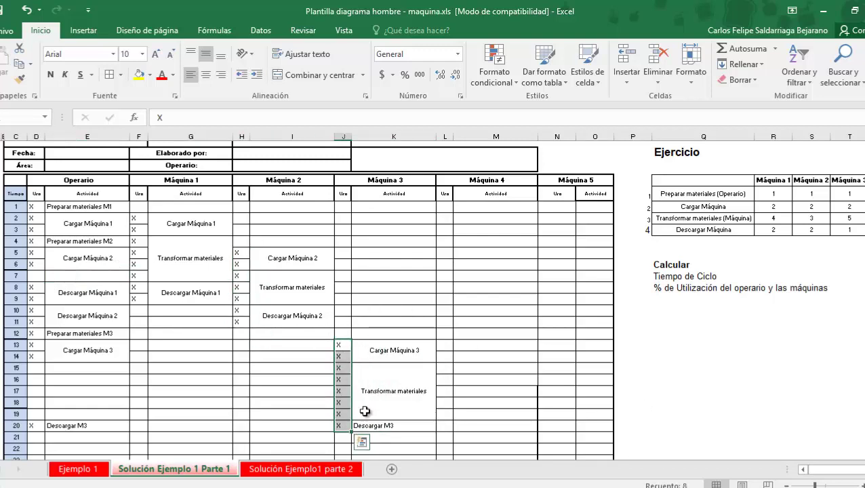
scroll(355, 264, down, 4)
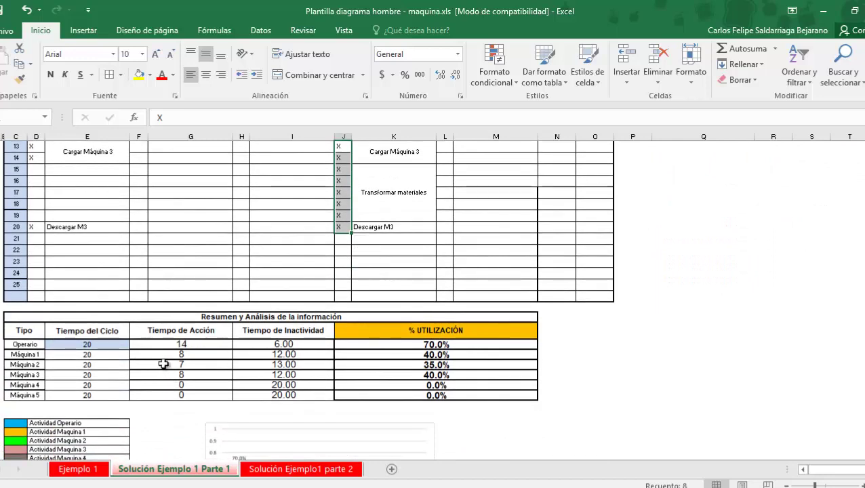
click(179, 356)
click(181, 365)
click(183, 375)
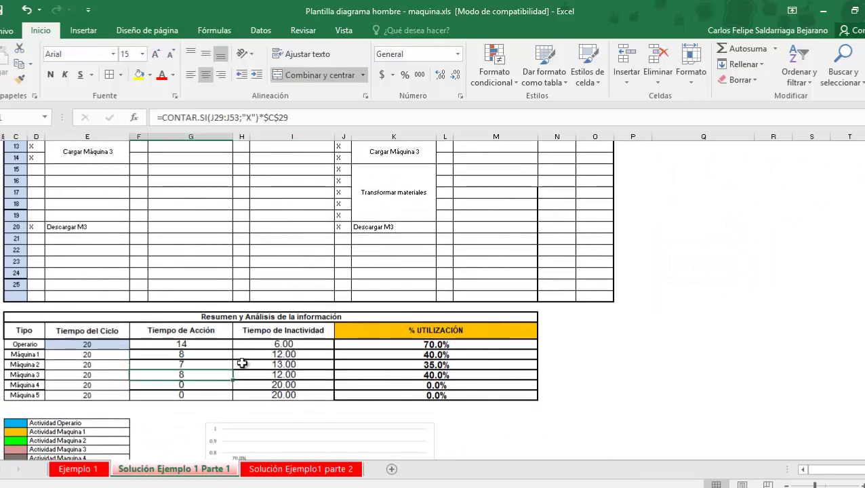
- Inspect the operator's inactivity-time and utilization percentage formulas in the summary table
scroll(242, 364, up, 1)
click(278, 379)
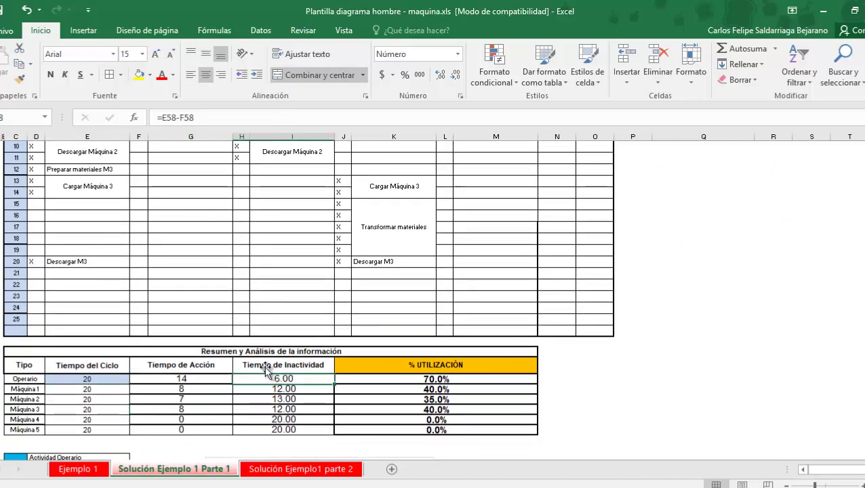
click(216, 116)
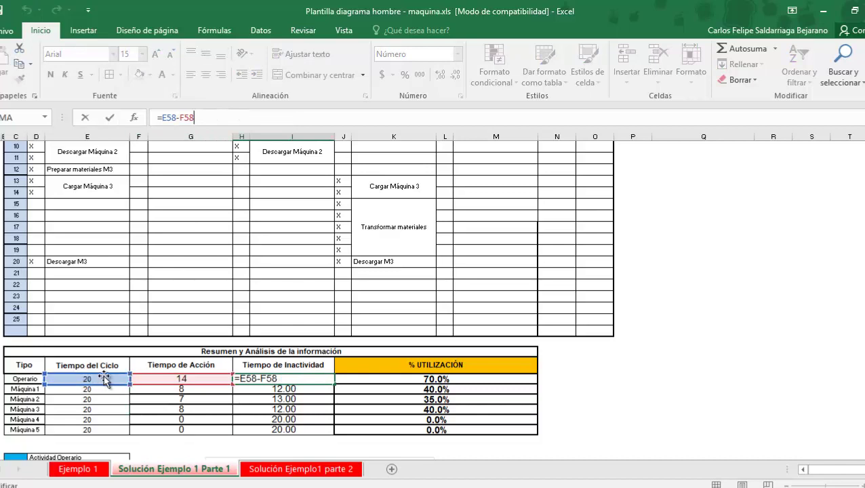
key(Escape)
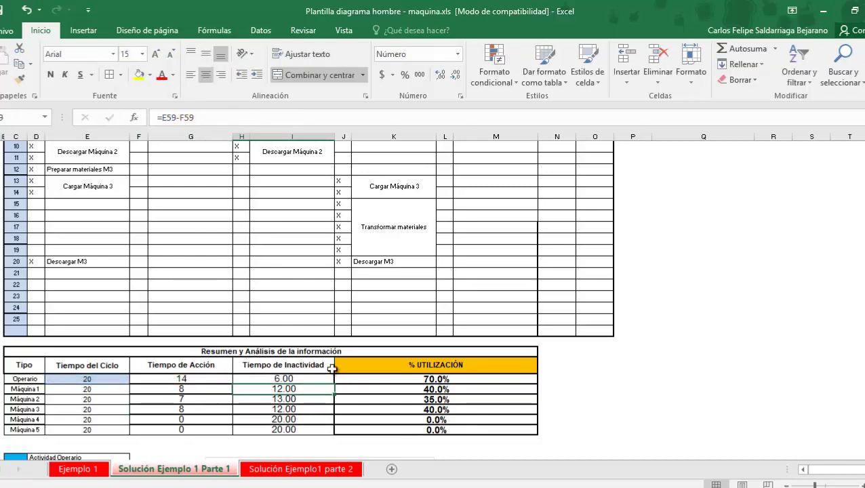
click(421, 380)
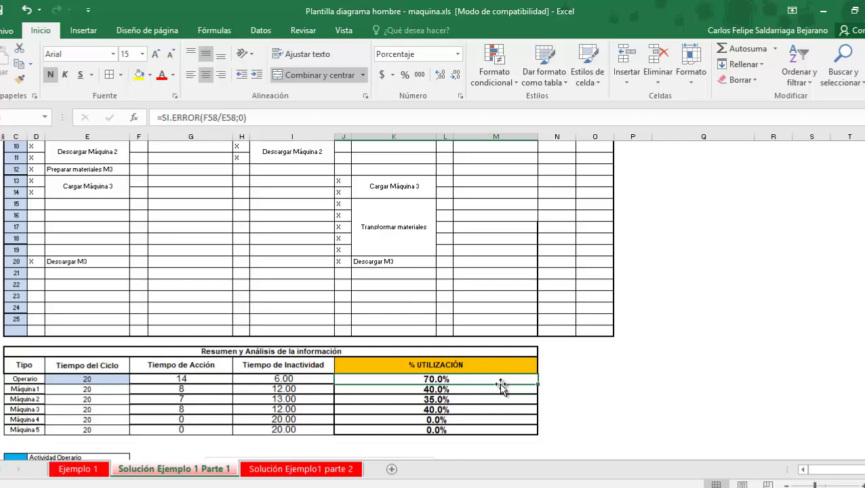
- Examine the utilization bar chart for the operator and the machines below the summary table
scroll(521, 383, down, 2)
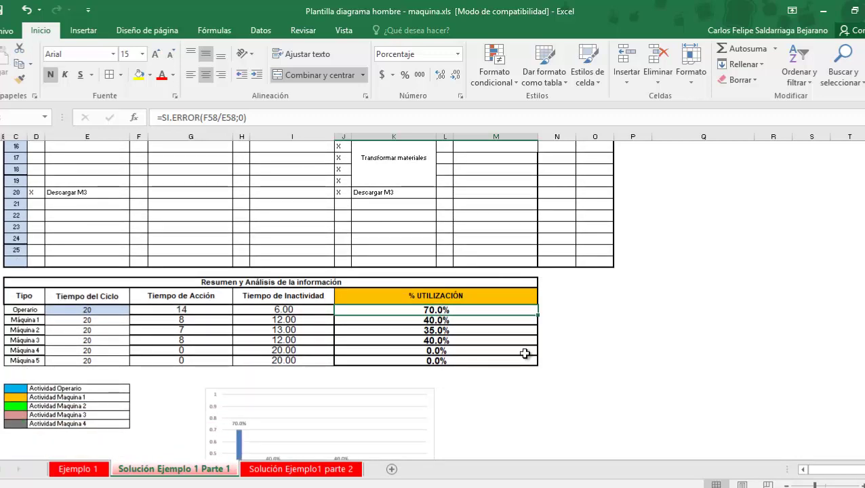
scroll(548, 284, down, 3)
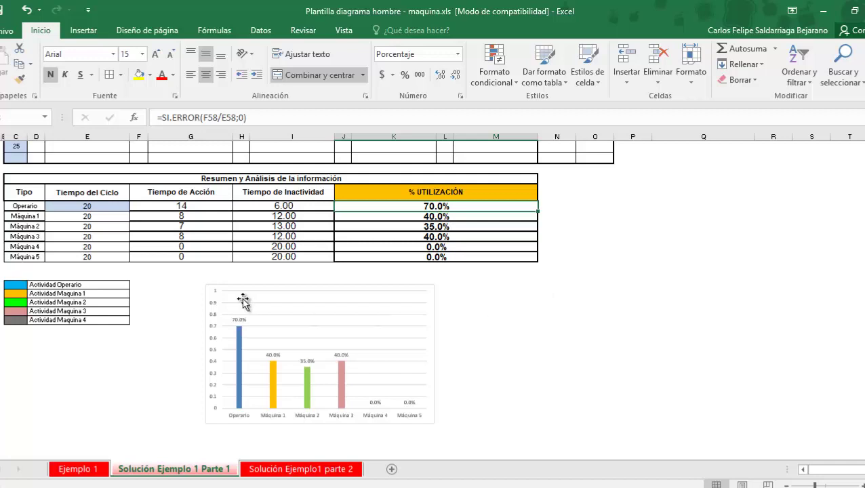
click(239, 402)
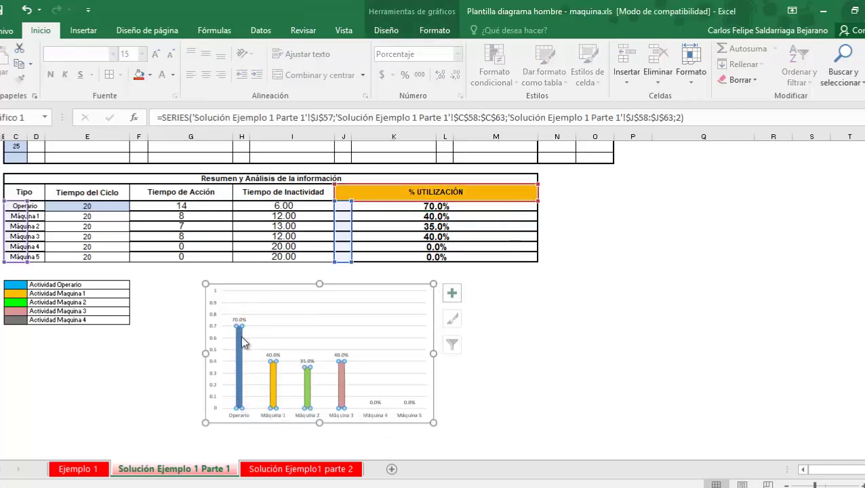
click(261, 290)
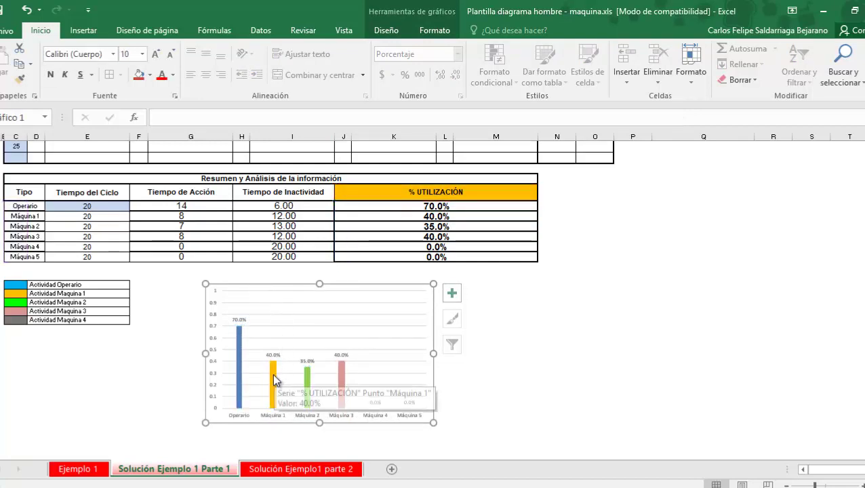
click(301, 373)
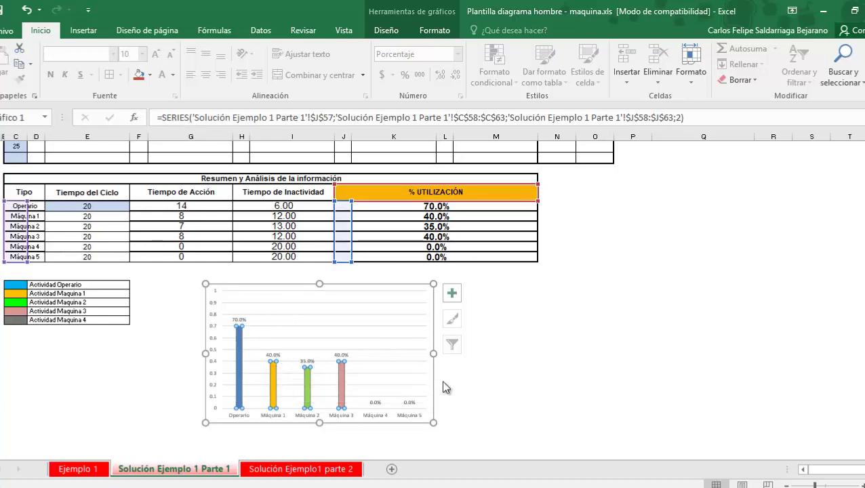
click(476, 388)
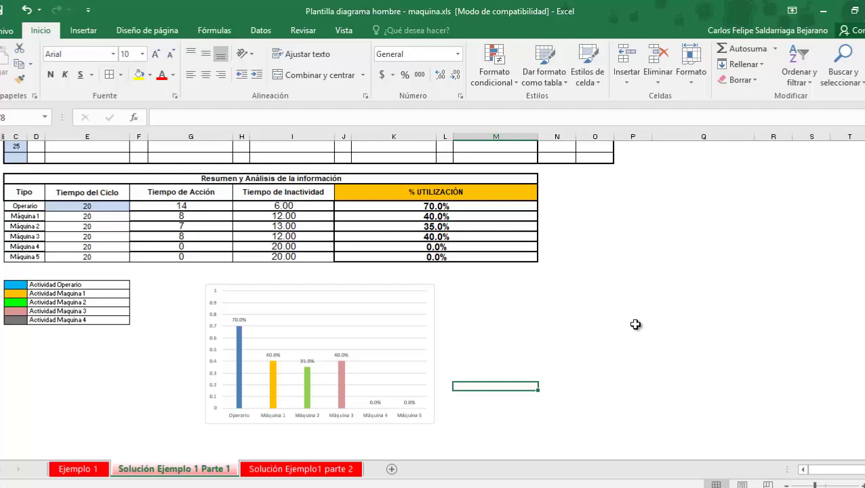
- Examine Máquina 3's material transformation time in the exercise table and the operator's empty slots from time 15 to 19
scroll(656, 341, up, 10)
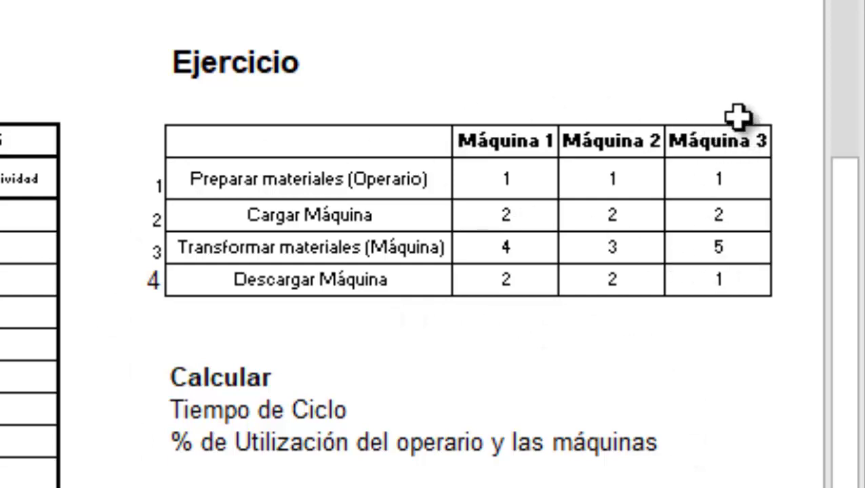
click(732, 247)
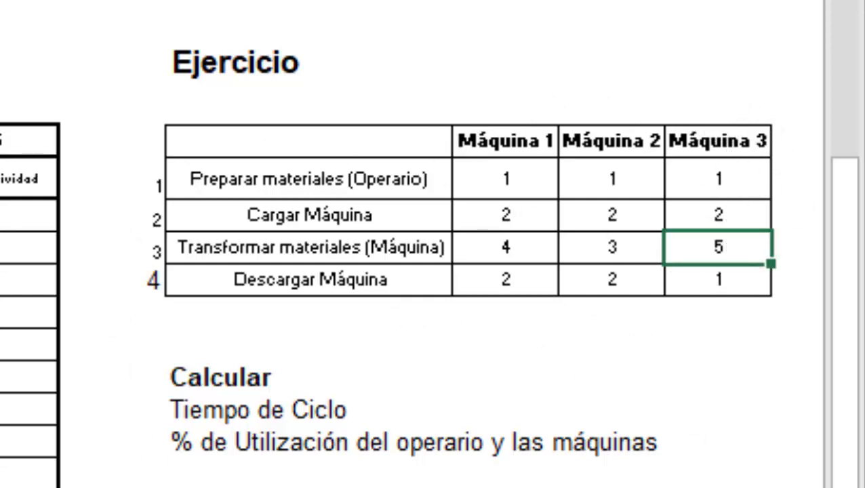
key(Delete)
key(ctrl+z)
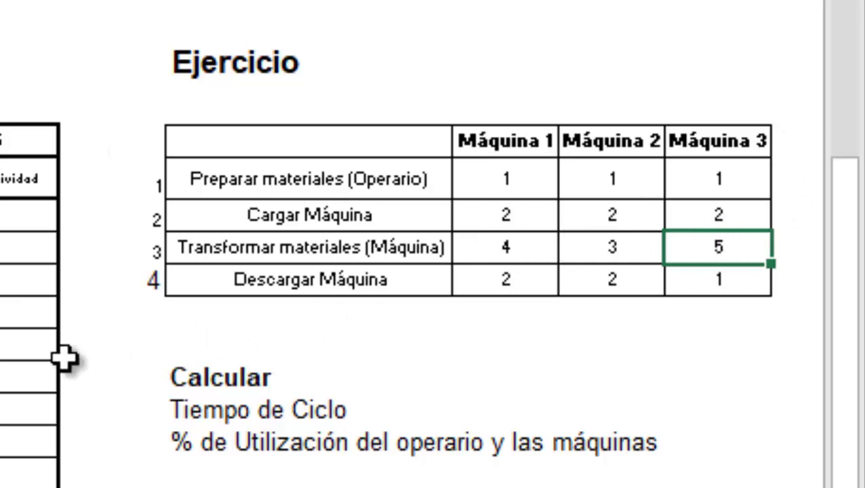
scroll(63, 358, down, 2)
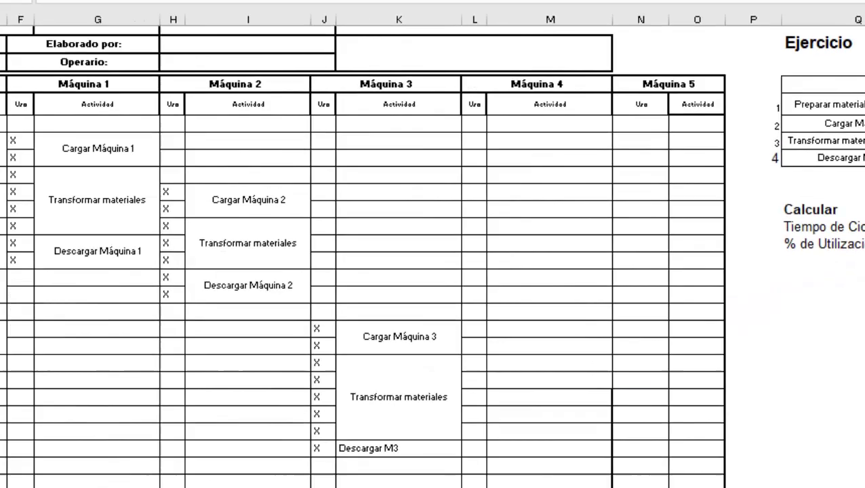
drag(153, 327, 150, 388)
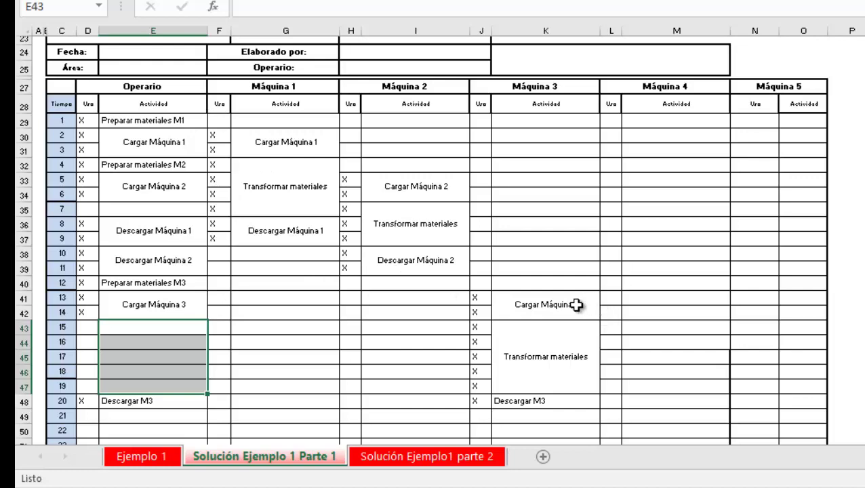
- Create a copy of the "Solución Ejemplo 1 Parte 1" sheet within the same workbook, placed before "Ejemplo 1"
click(353, 459)
click(333, 462)
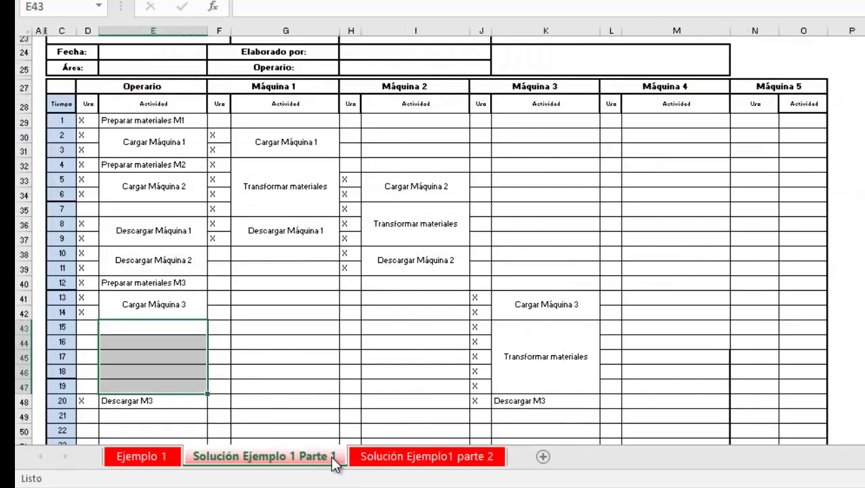
click(270, 359)
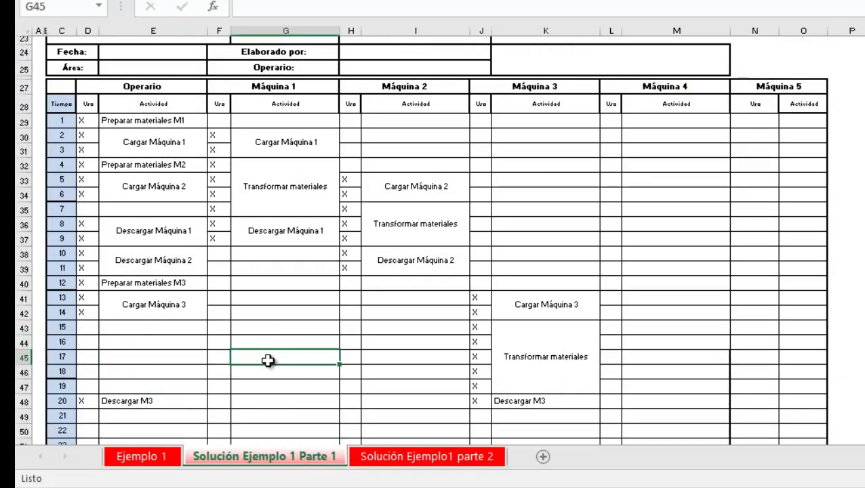
right_click(280, 463)
click(363, 316)
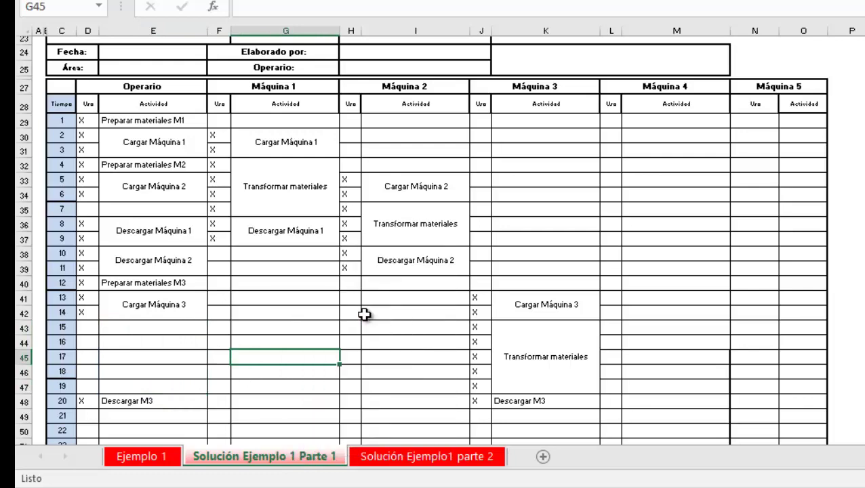
click(293, 380)
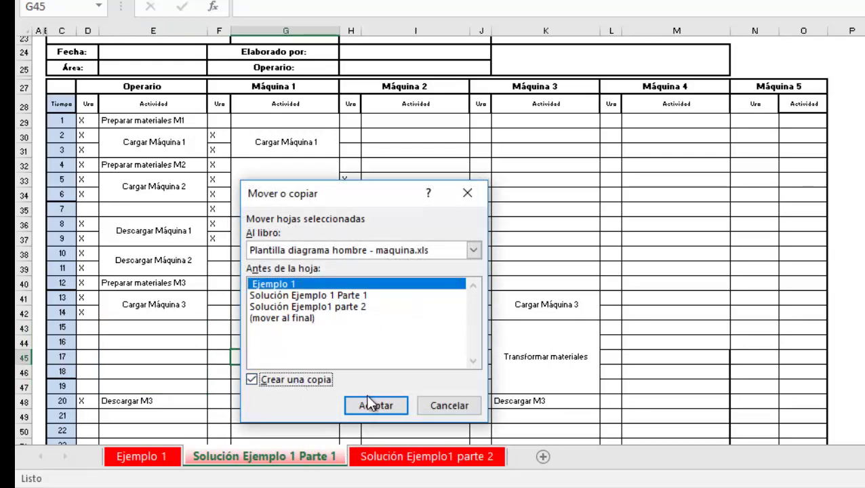
click(374, 405)
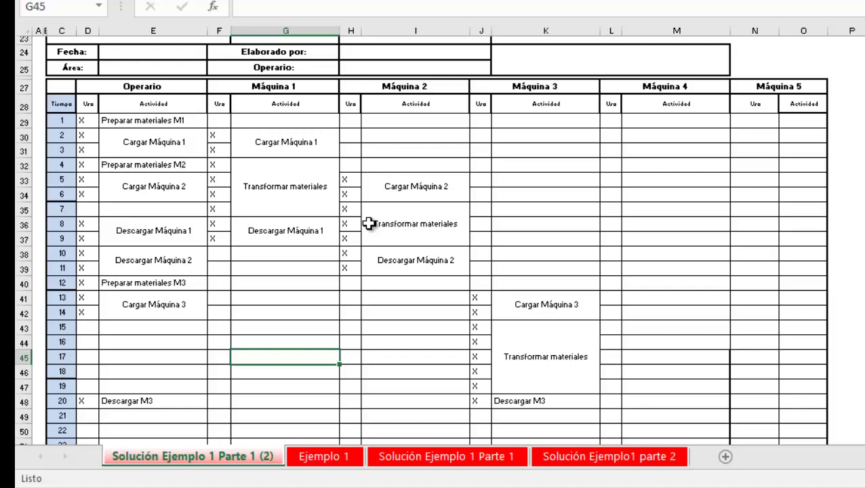
- Clear the operator's entries from time 2 to 20 and all Máquina 1 and Máquina 2 entries on the copied sheet
drag(85, 134, 153, 401)
key(Delete)
drag(212, 134, 416, 372)
key(Delete)
- Move Máquina 3's activities up so that "Cargar Máquina 3" starts at time 2, followed by "Transformar materiales" from time 4
drag(475, 298, 546, 312)
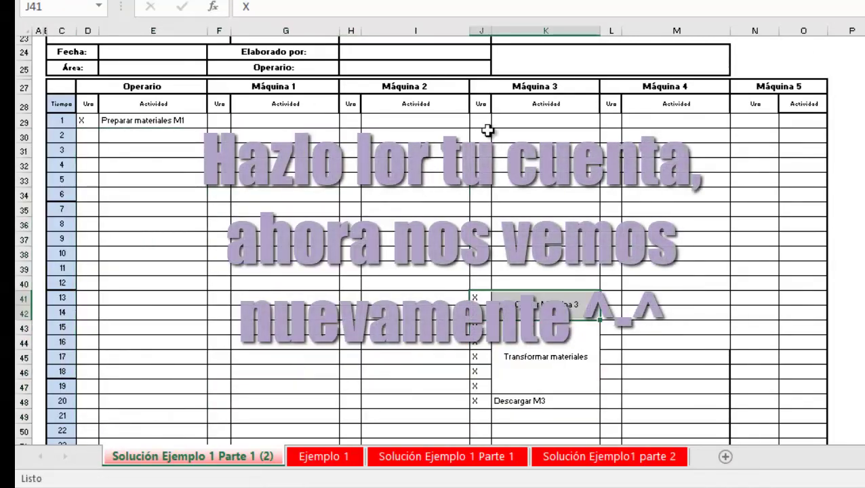
click(481, 135)
key(ctrl+v)
- Enter "Preparar materiales M1" at time 4 and "Cargar Máquina 1" at 5–6 for the operator, with Máquina 1 loading and then transforming through 10
text(Preparar materiales M1)
key(Return)
text(Cargar Máquina 1)
text(Transformar materiales)
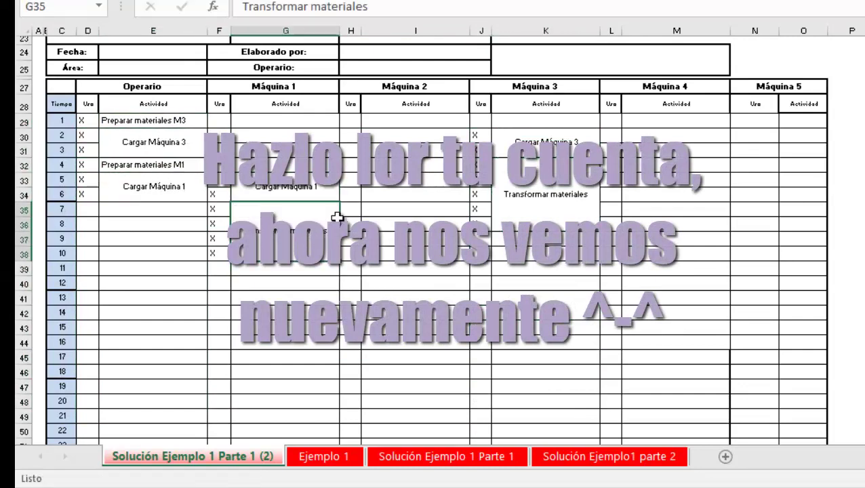
- Add "Preparar materiales M2" at time 7 and "Cargar Máquina 2" at 8–9 for the operator, with Máquina 2 loading and then transforming through 12
key(ctrl+c)
key(ctrl+v)
click(249, 217)
key(ctrl+c)
click(415, 268)
key(ctrl+v)
click(481, 224)
click(172, 223)
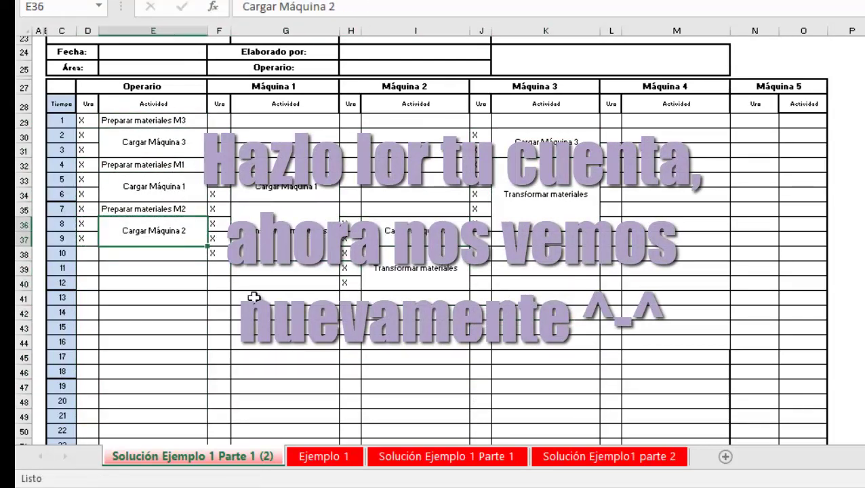
- Enter "Descargar Máquina 3" at time 10 for the operator and Máquina 3, and "Descargar Máquina 1" at 11–12 for Máquina 1
click(547, 239)
click(446, 457)
click(193, 456)
text(Descargar Máquina 3)
drag(219, 268, 286, 282)
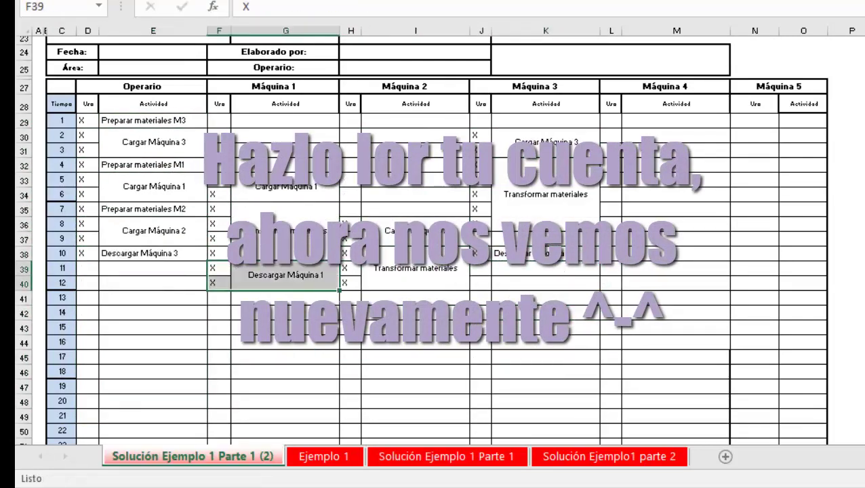
- Set the operator's cycle time in the summary table to 14
scroll(220, 233, down, 5)
text(14)
key(Return)
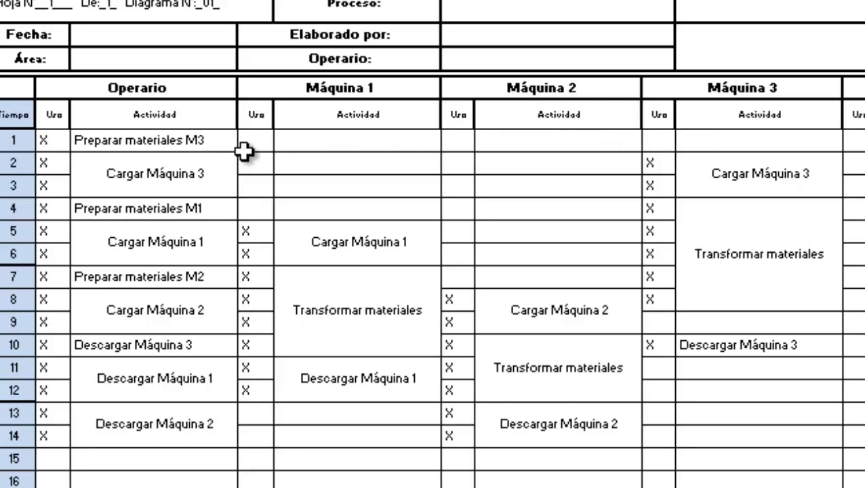
- Review the preparation, loading and transforming entries of Máquina 3, Máquina 1 and Máquina 2 against the operator's column
click(722, 174)
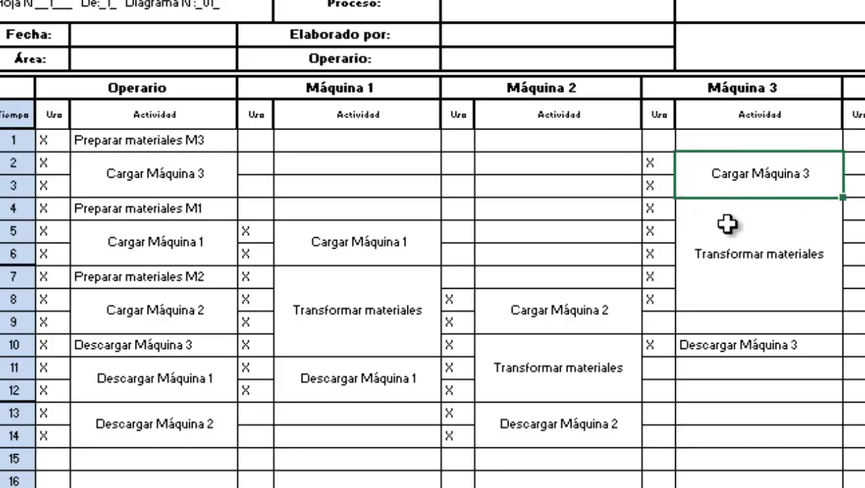
drag(666, 209, 730, 294)
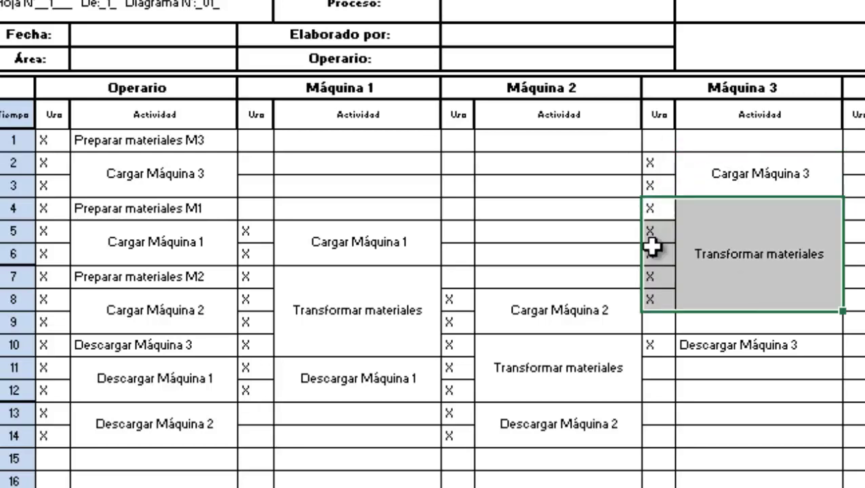
click(631, 212)
click(115, 215)
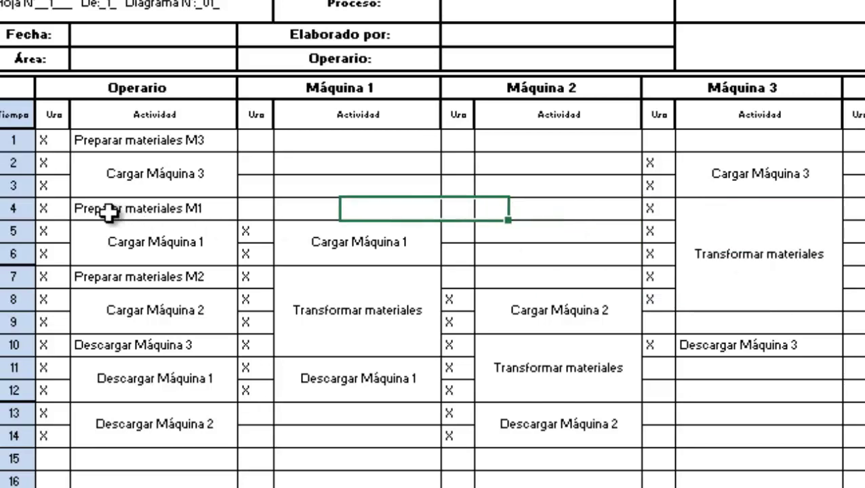
click(106, 244)
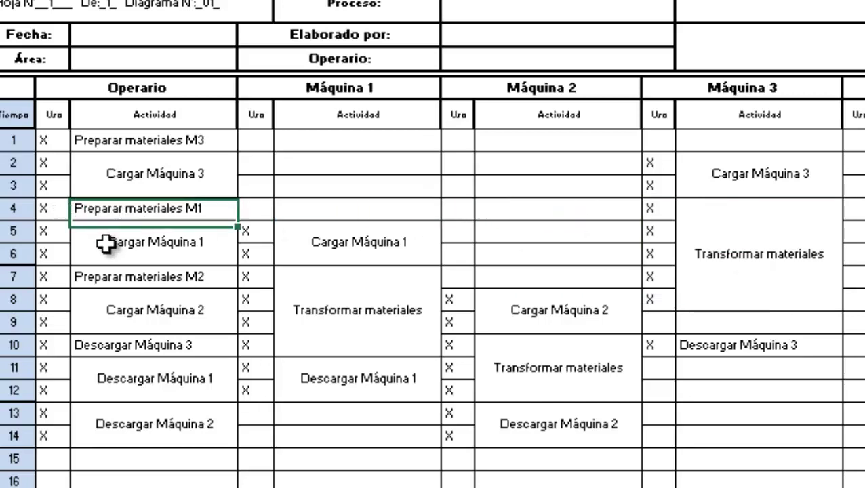
click(332, 301)
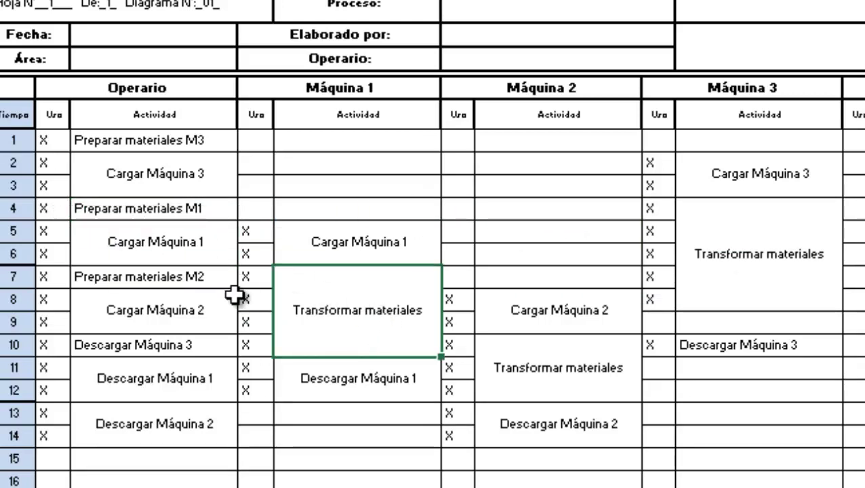
click(172, 280)
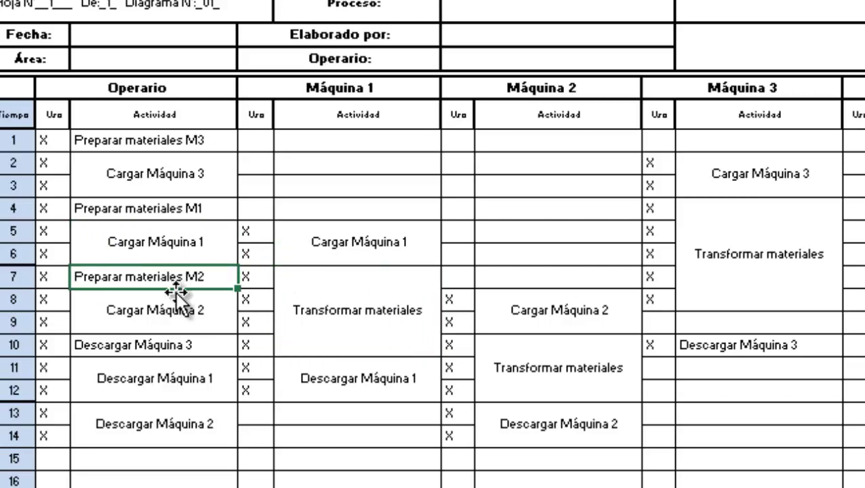
click(190, 316)
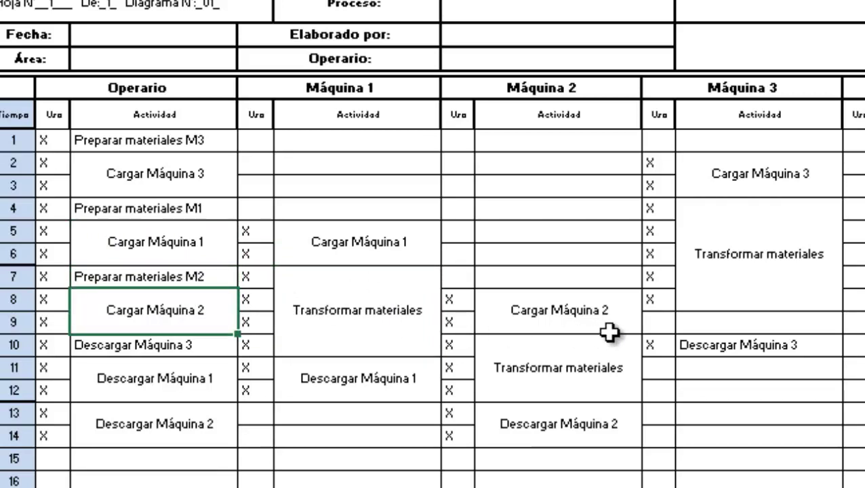
click(596, 375)
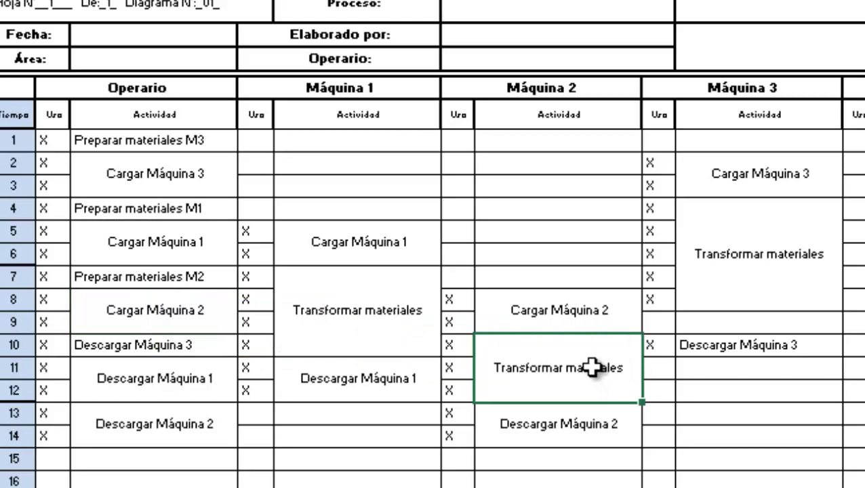
- Review the unloading entries of the three machines from time 10 to 14 and the operator's use marks over the whole cycle
click(652, 347)
text(X)
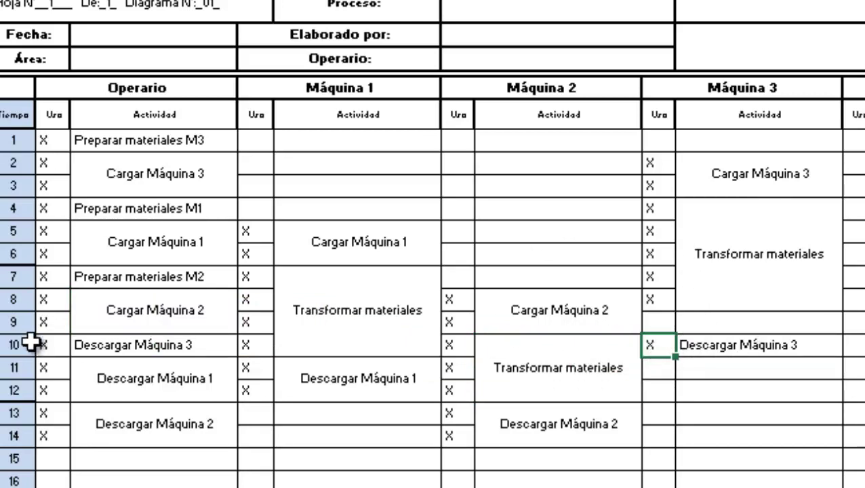
drag(68, 346, 178, 347)
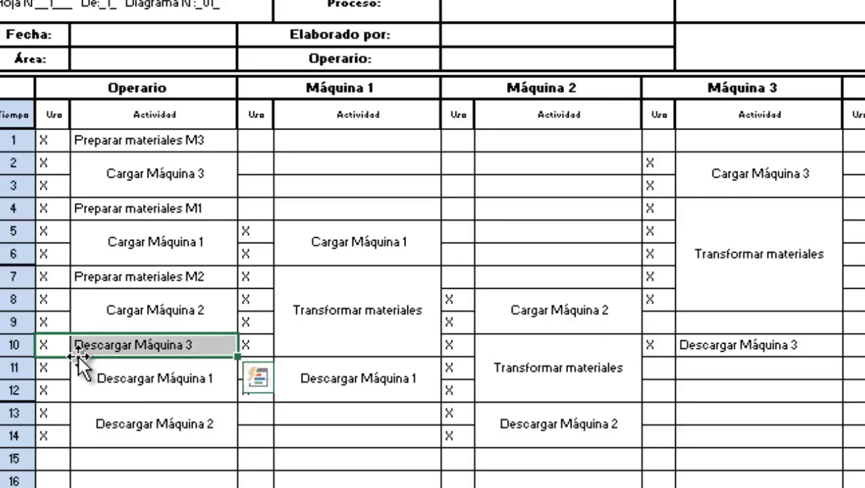
drag(64, 367, 227, 392)
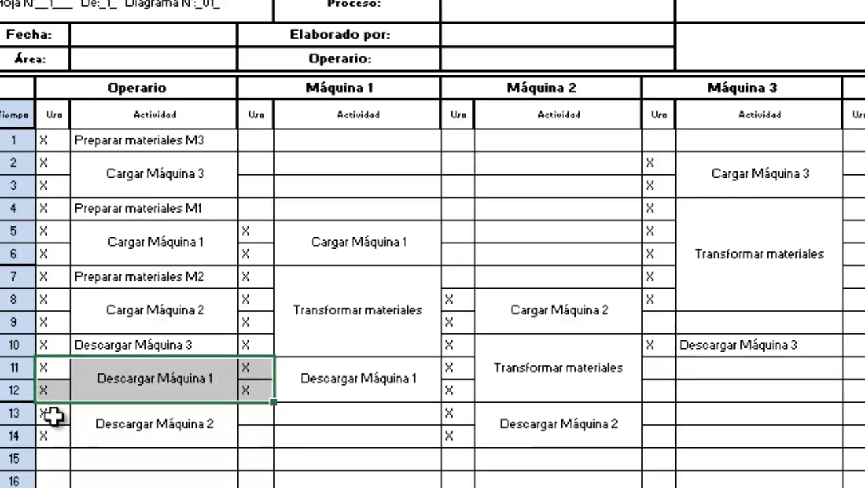
drag(52, 415, 236, 431)
click(529, 442)
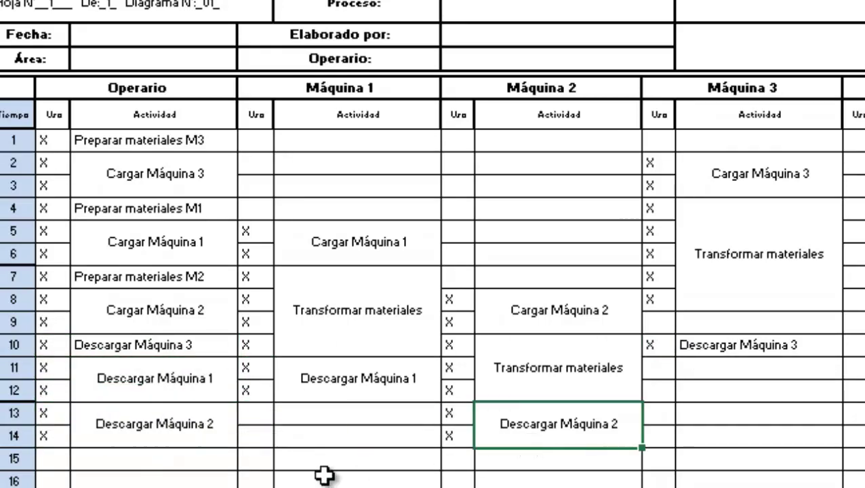
drag(61, 133, 69, 433)
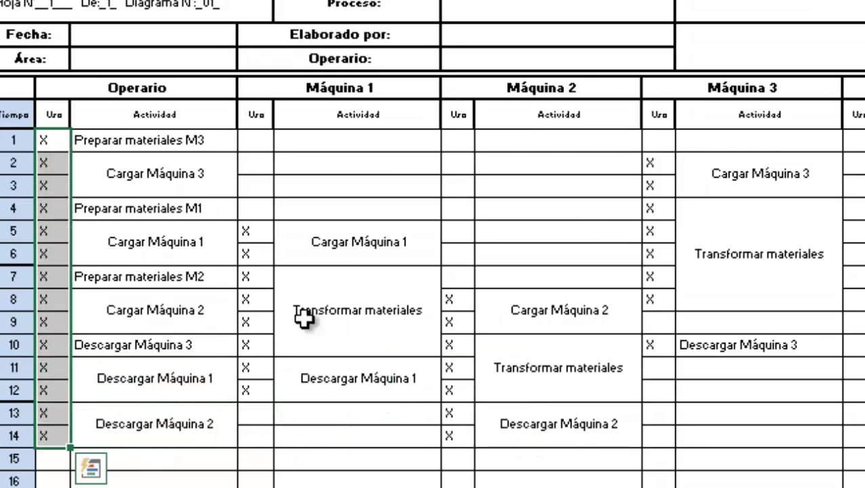
click(219, 208)
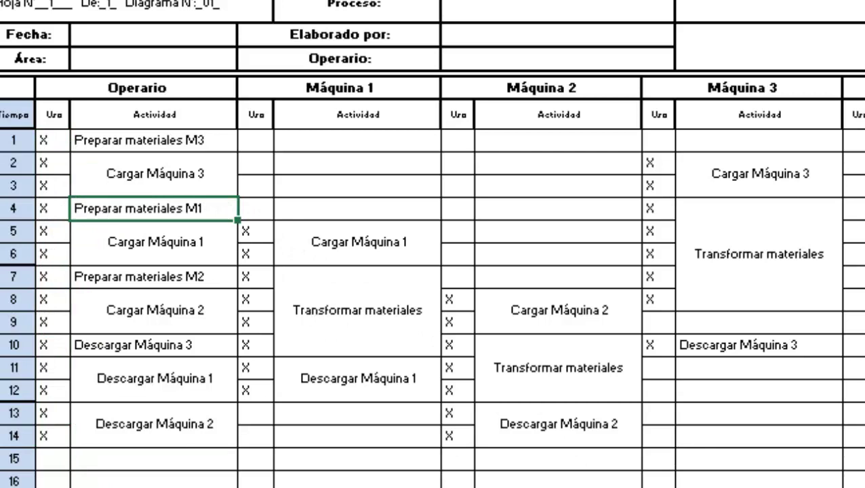
click(52, 439)
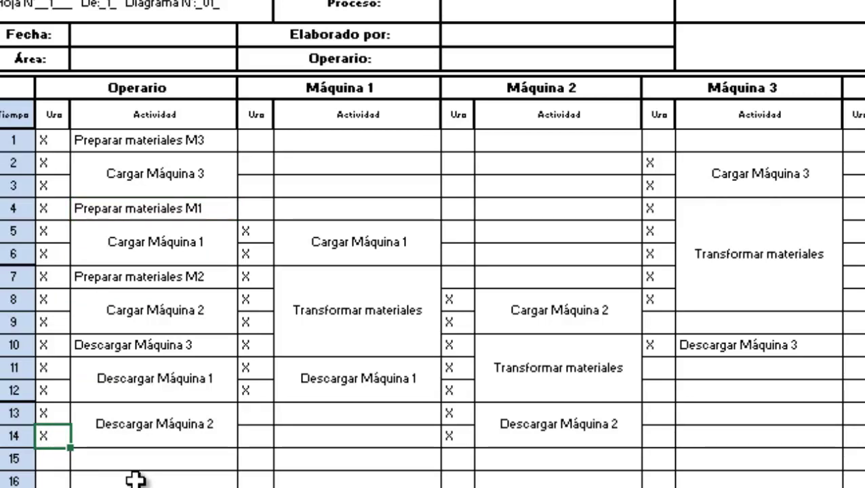
scroll(164, 455, down, 3)
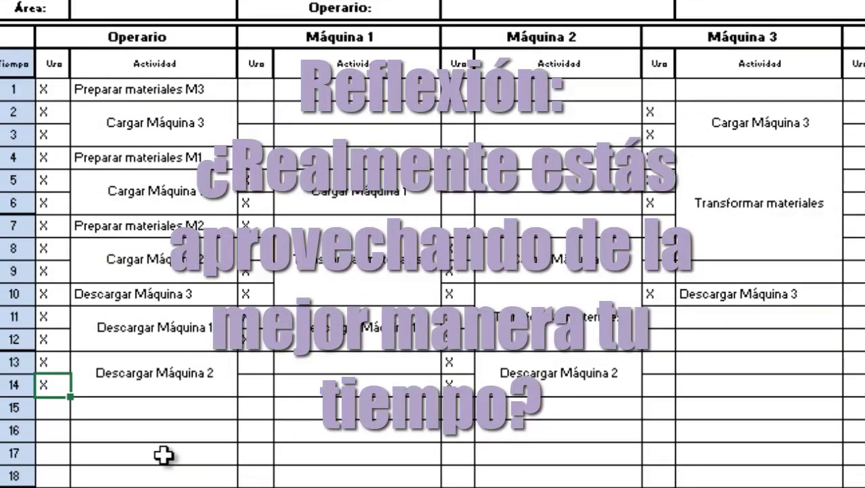
drag(213, 199, 782, 64)
click(719, 485)
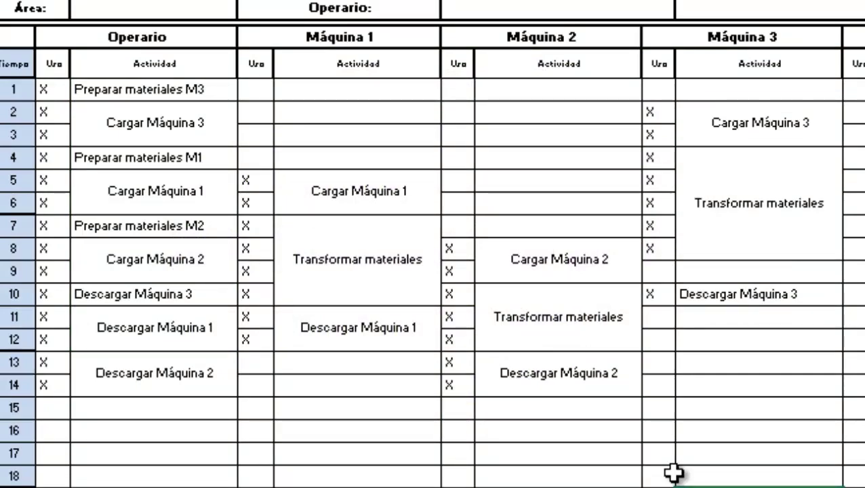
- Re-enter 14 as the operator's "Tiempo del Ciclo" in the summary below the diagram
scroll(678, 440, down, 2)
click(358, 371)
scroll(518, 397, down, 5)
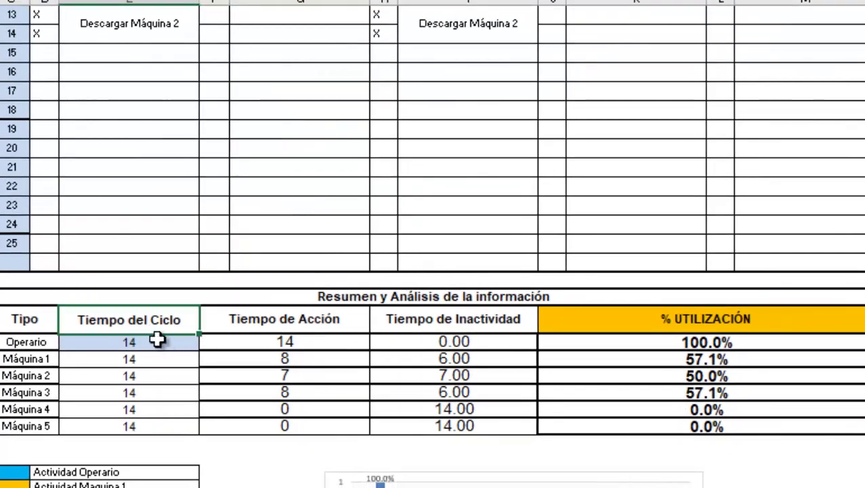
click(151, 346)
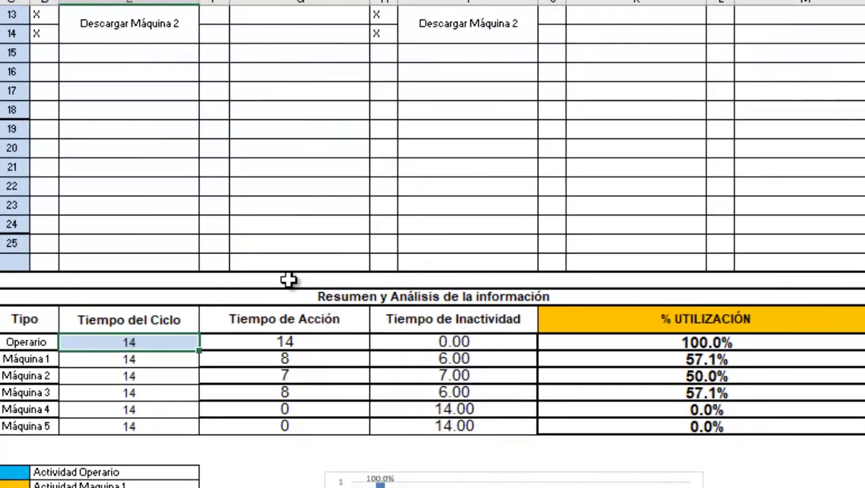
text(14)
key(Return)
key(Up)
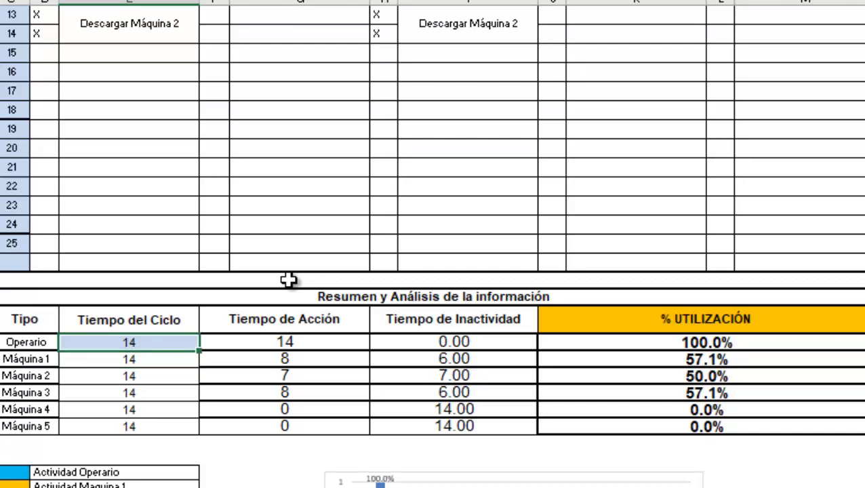
- Examine the action times, operator utilization and machine cycle times in the summary, checking them against the diagram
key(Right)
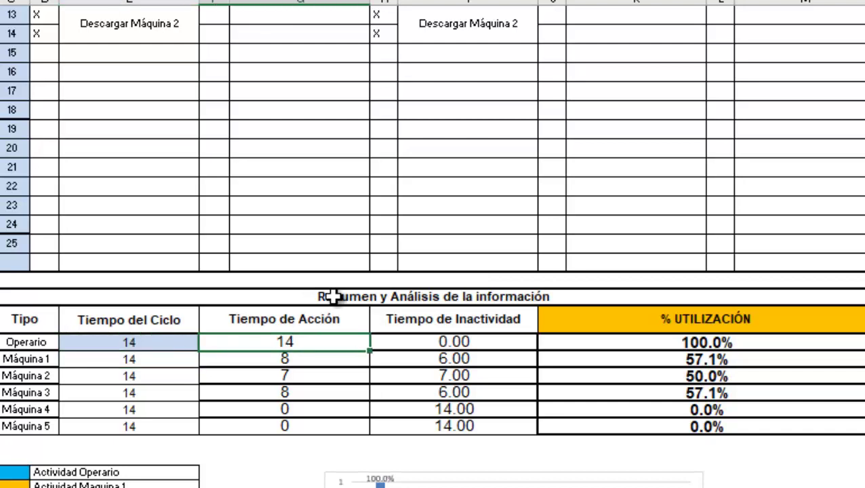
click(635, 341)
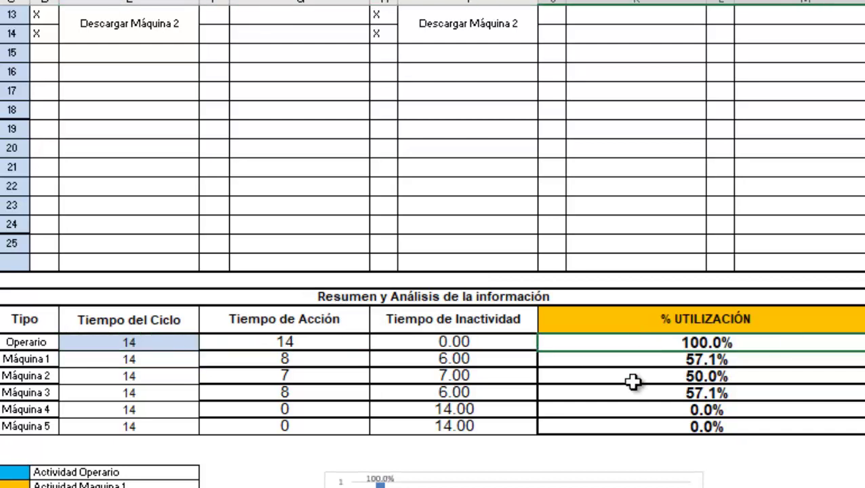
click(174, 357)
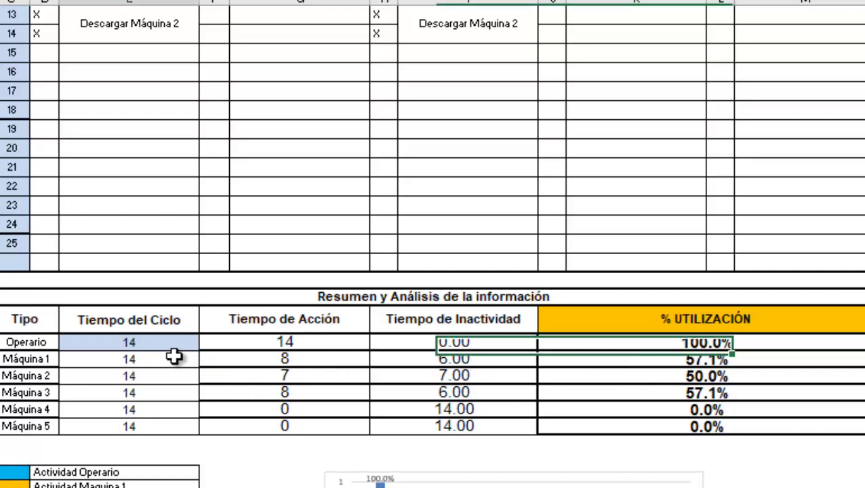
click(267, 358)
key(Down)
key(Down)
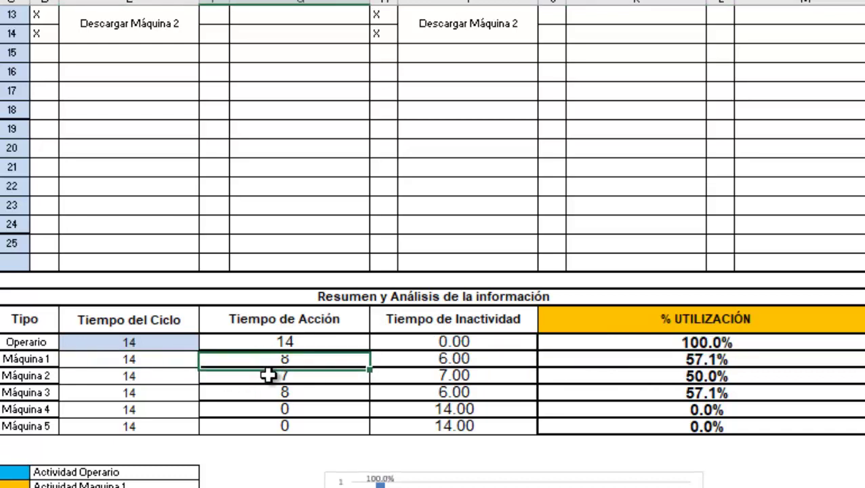
drag(268, 359, 285, 392)
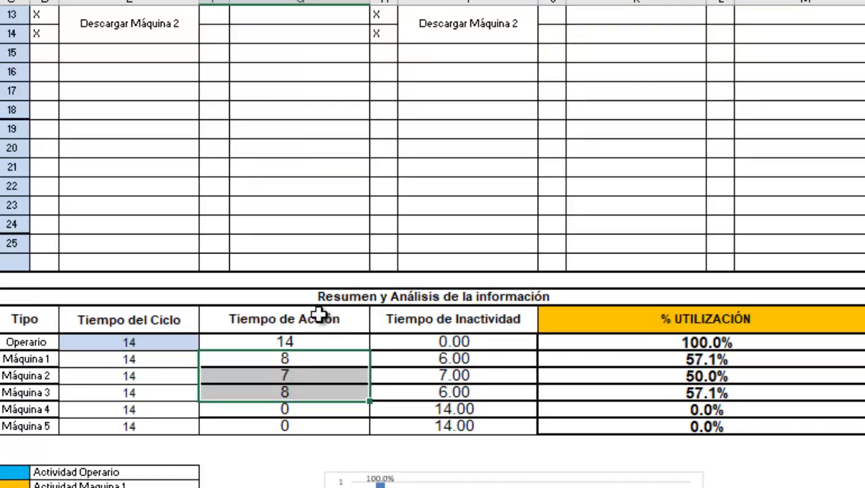
scroll(599, 340, up, 7)
scroll(433, 244, down, 7)
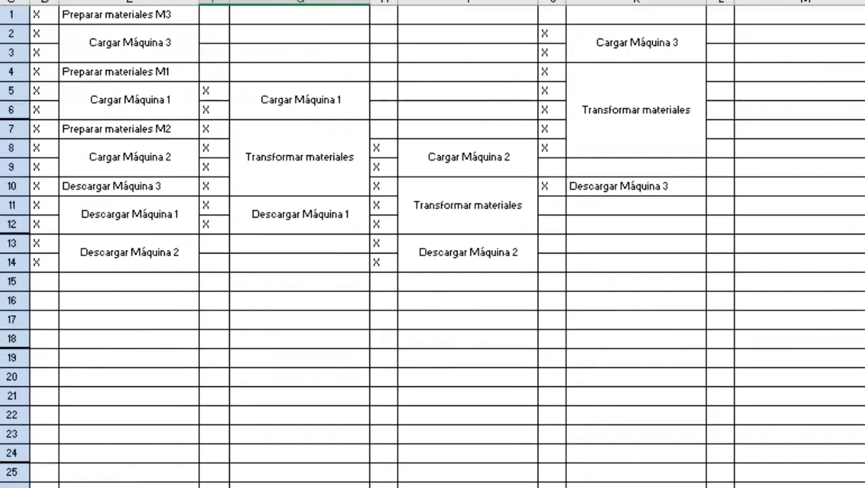
drag(158, 360, 153, 392)
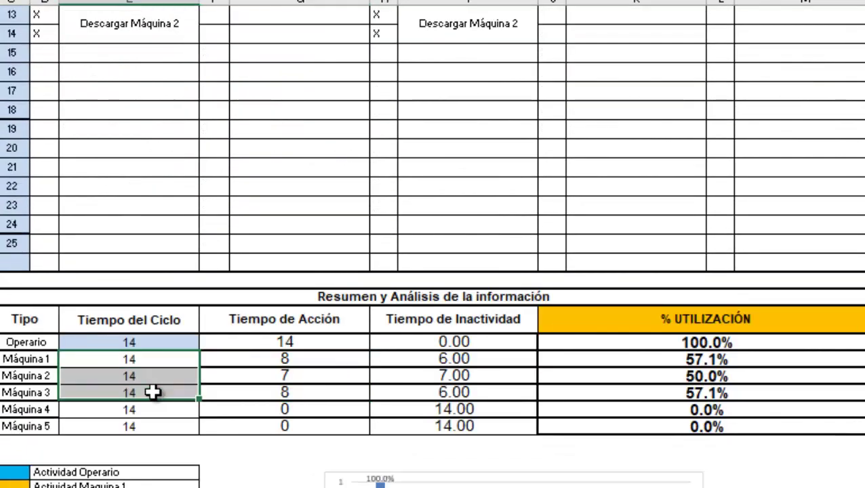
- Compare the original schedule's diagram with the utilization percentages of the operator and Máquinas 1 to 3 on the copied sheet
click(164, 360)
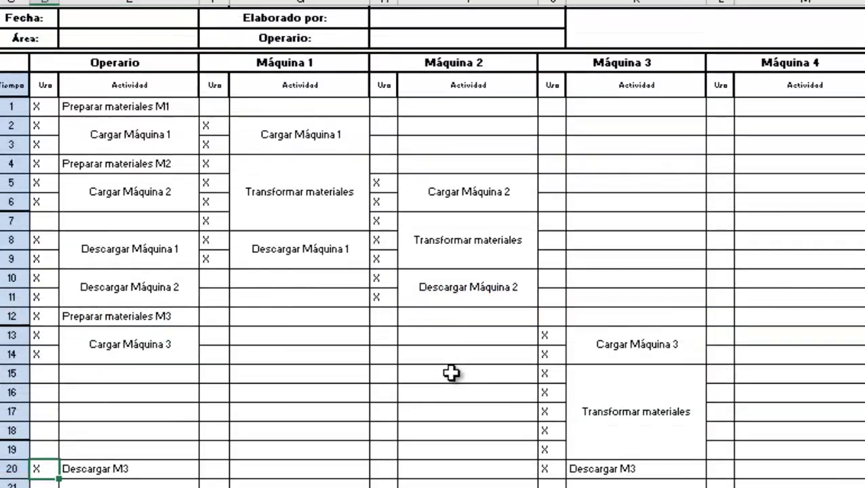
scroll(451, 370, down, 3)
scroll(474, 352, down, 1)
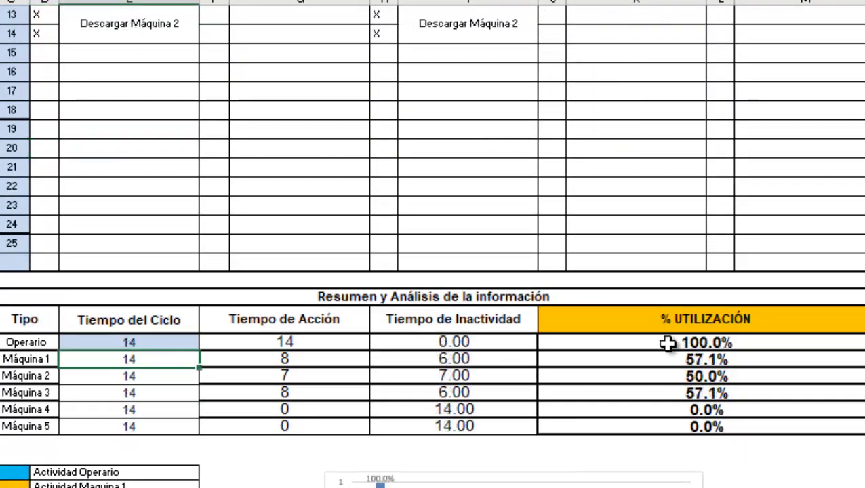
drag(662, 343, 678, 393)
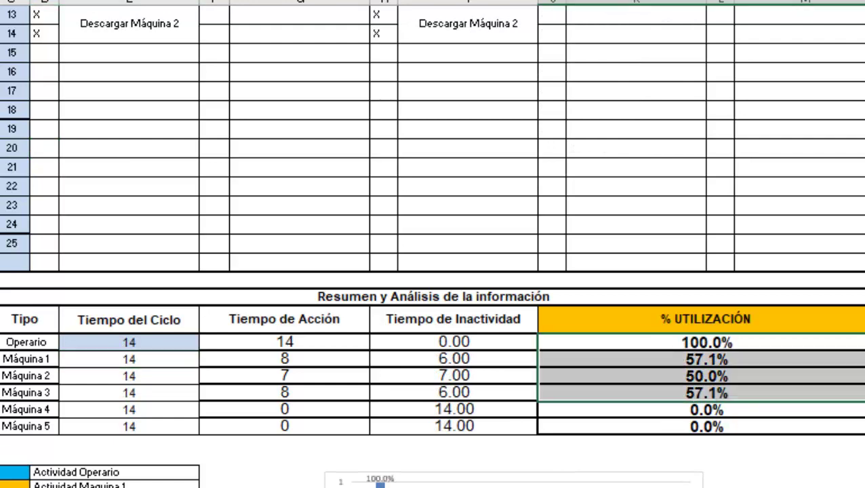
- Place a copy of the original schedule's utilization chart beside the new schedule's chart on the copied sheet, without overlap
scroll(434, 271, down, 6)
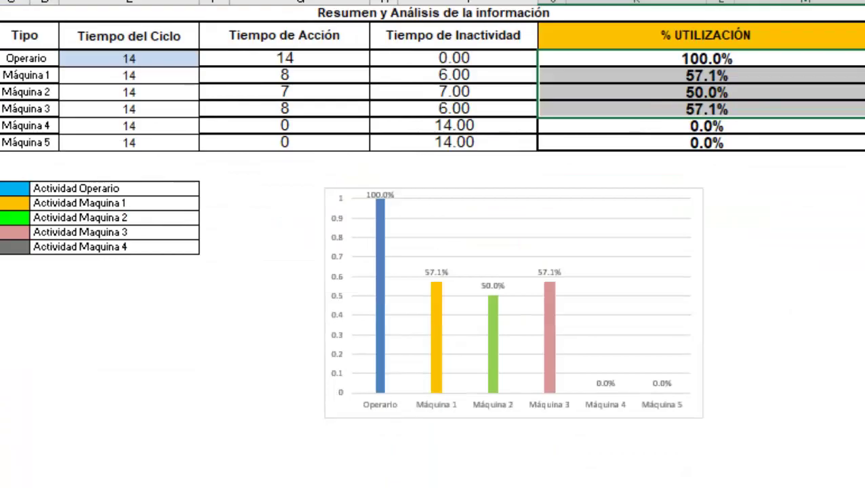
drag(657, 121, 661, 141)
drag(862, 246, 90, 66)
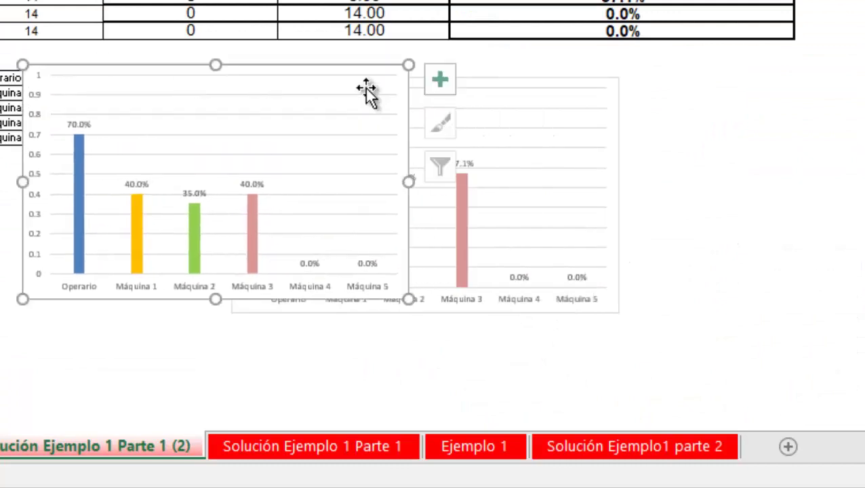
drag(595, 82, 798, 73)
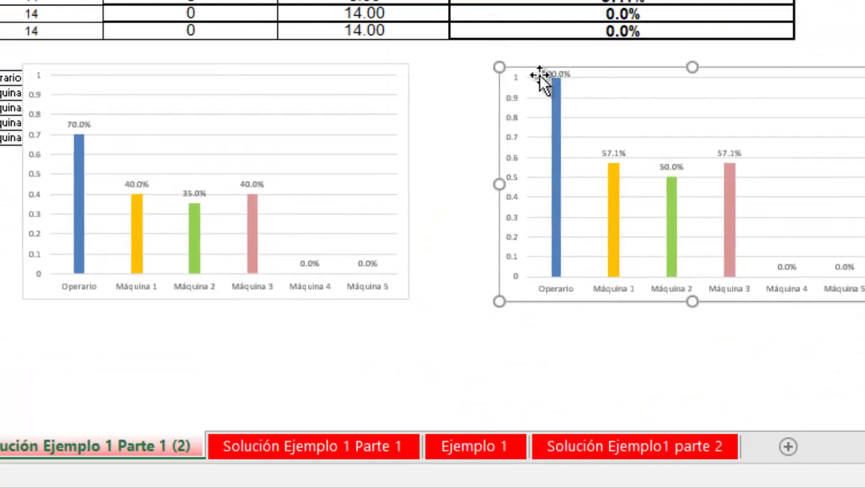
- Move the original schedule's utilization chart closer to the new schedule's chart, uncovering the activity colour legend
drag(369, 66, 434, 77)
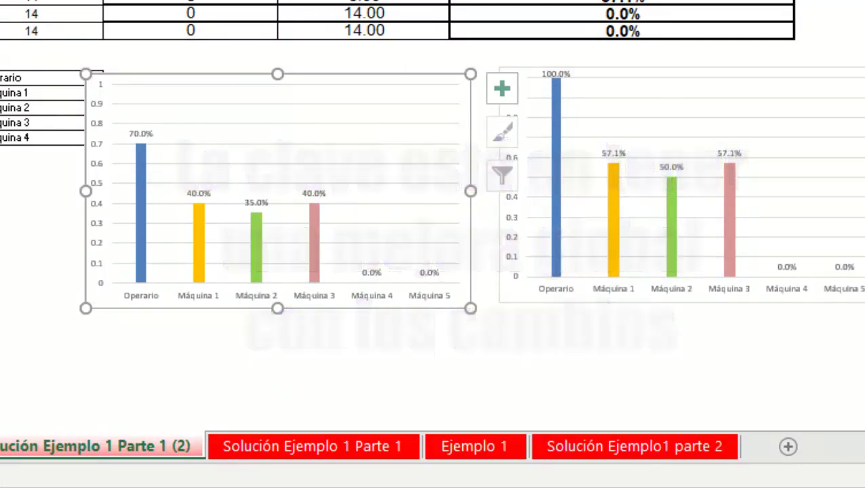
- Compare Máquina 2's idle periods 1 to 7 in the new diagram with the two-operator diagram on the "Solución Ejemplo1 parte 2" sheet
scroll(790, 174, up, 10)
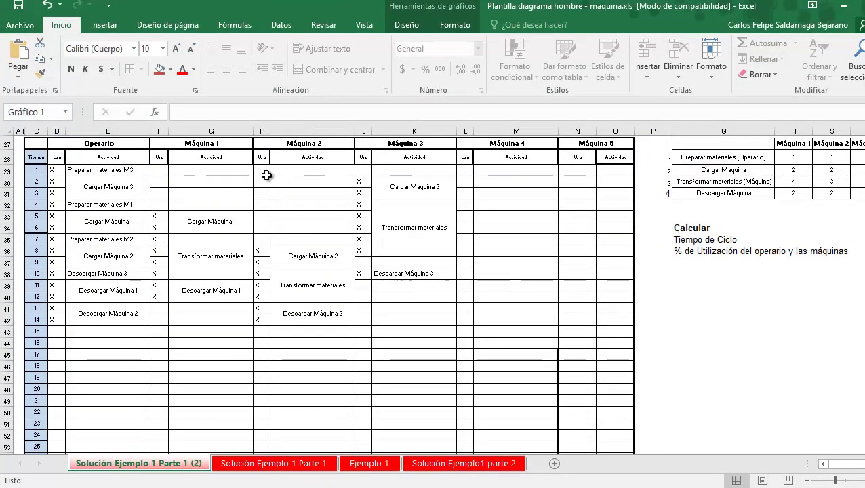
drag(266, 175, 309, 234)
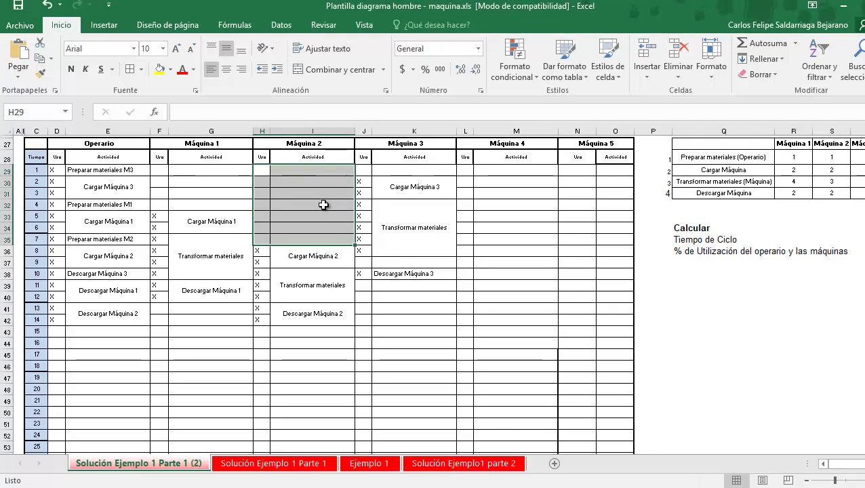
click(390, 464)
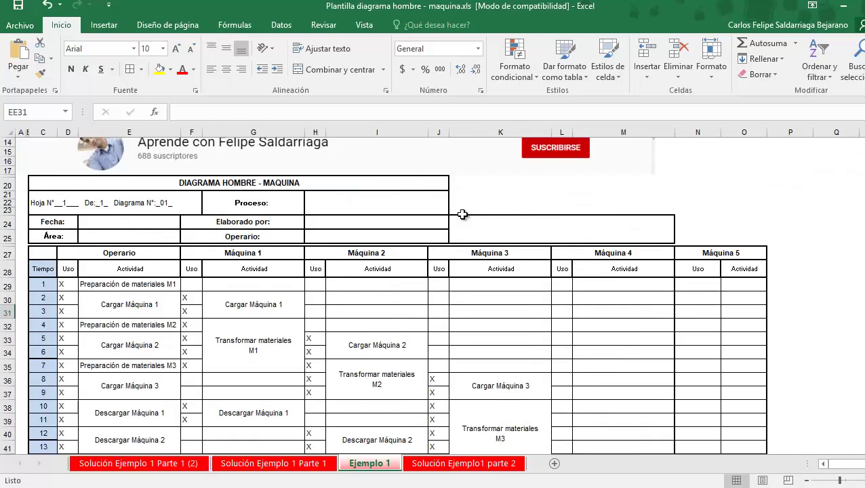
click(498, 464)
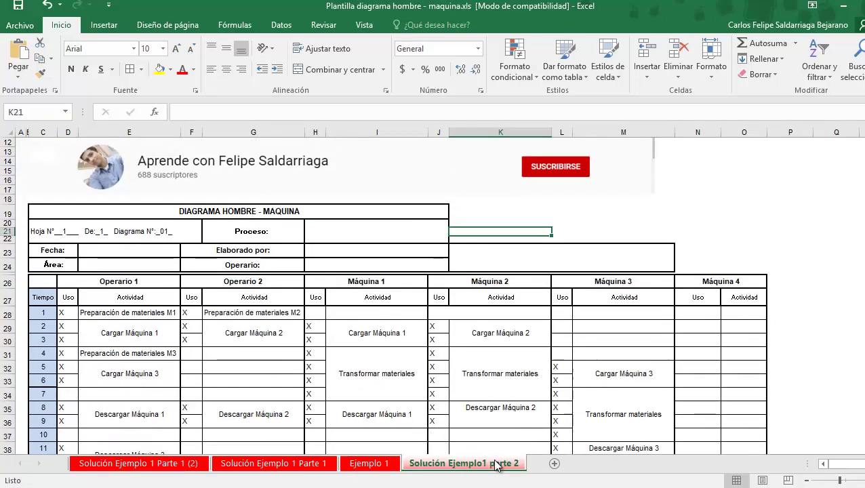
scroll(372, 261, down, 2)
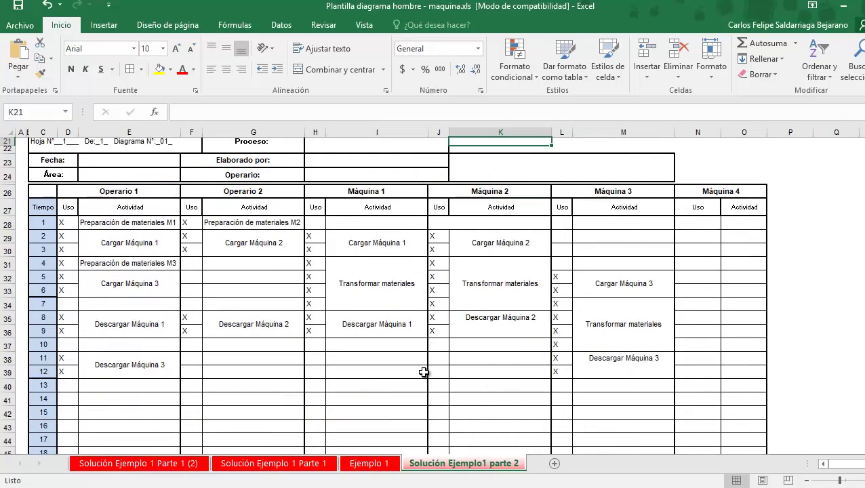
- Return to the "Solución Ejemplo 1 Parte 1 (2)" sheet and review its utilization summary alongside the two utilization charts
click(193, 463)
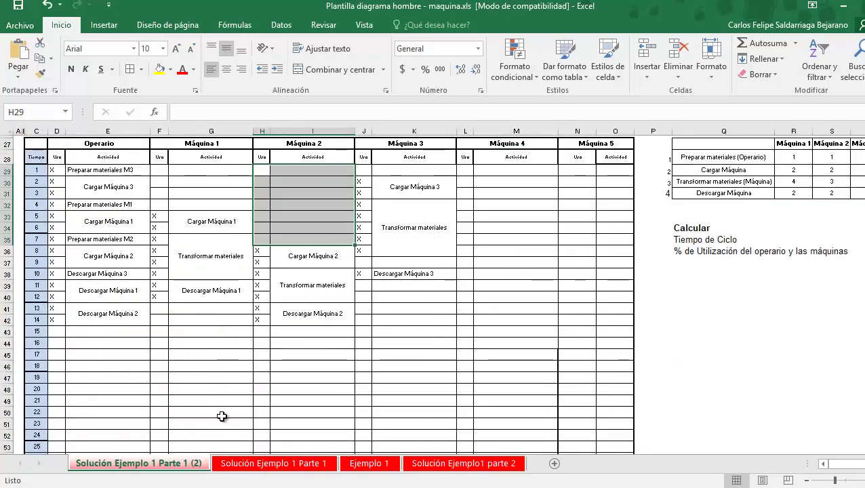
scroll(702, 236, down, 1)
scroll(705, 230, down, 4)
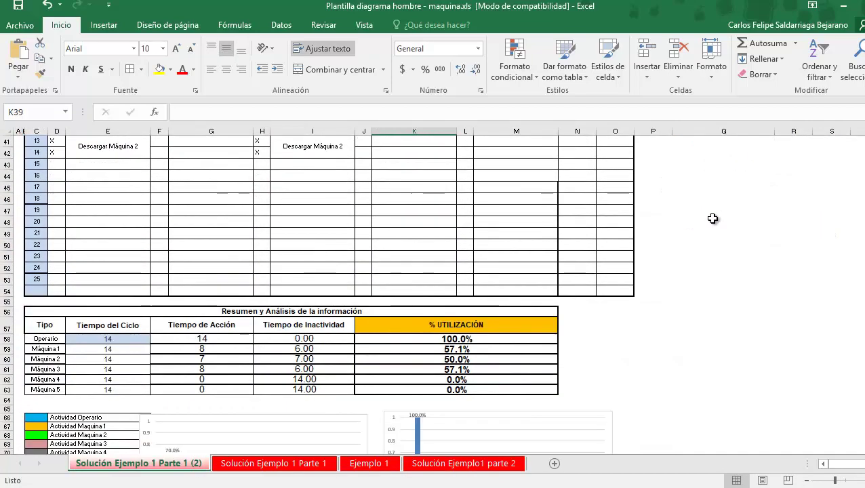
scroll(713, 215, down, 2)
scroll(718, 211, down, 1)
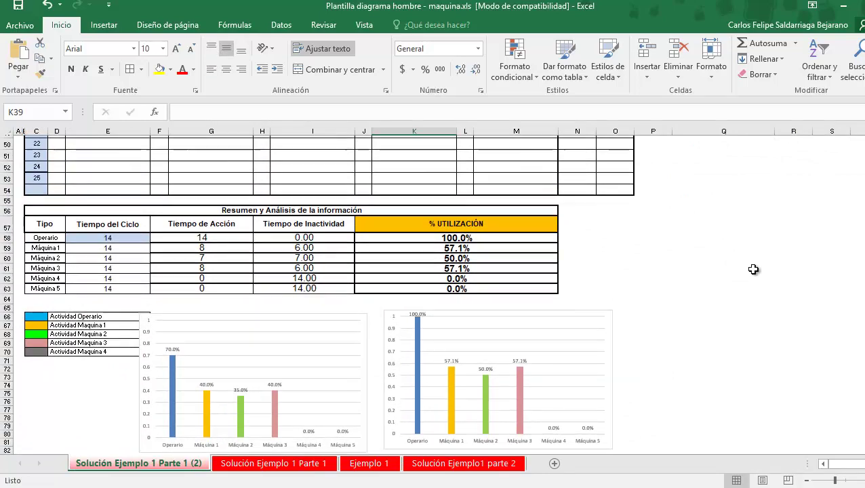
scroll(751, 266, up, 6)
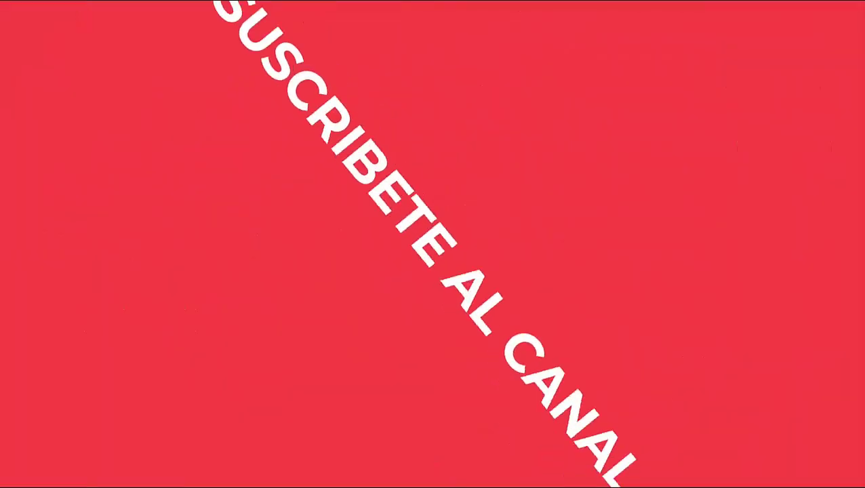